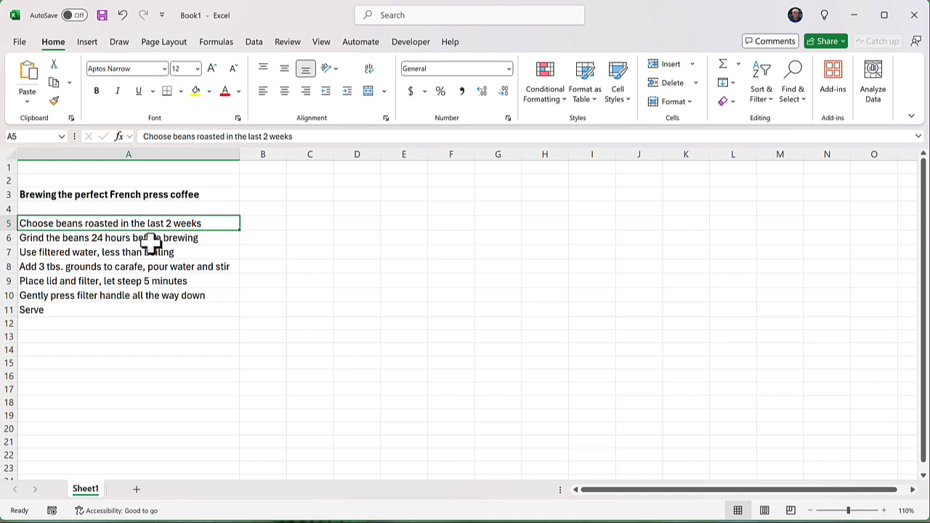
- Copy the seven brewing steps from A5:A11 and bring up Excel's illustration options
shift+click(153, 311)
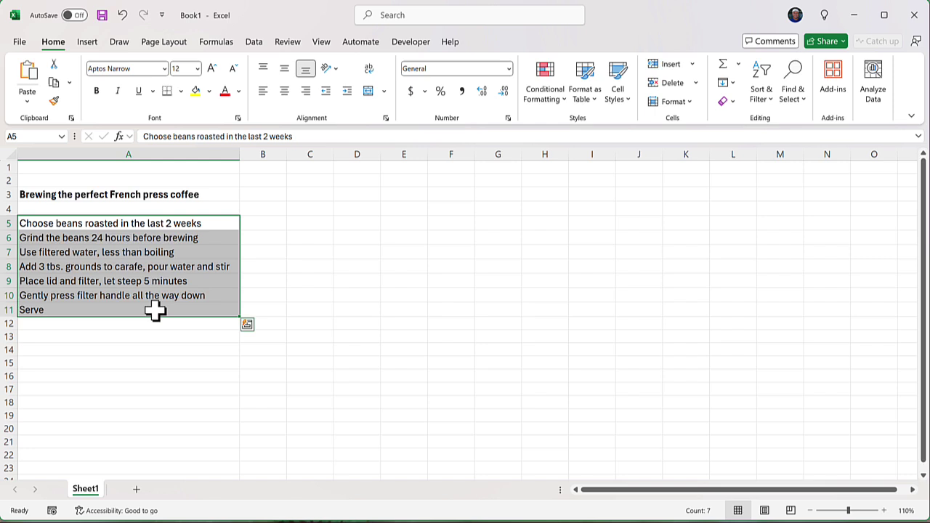
key(ctrl+c)
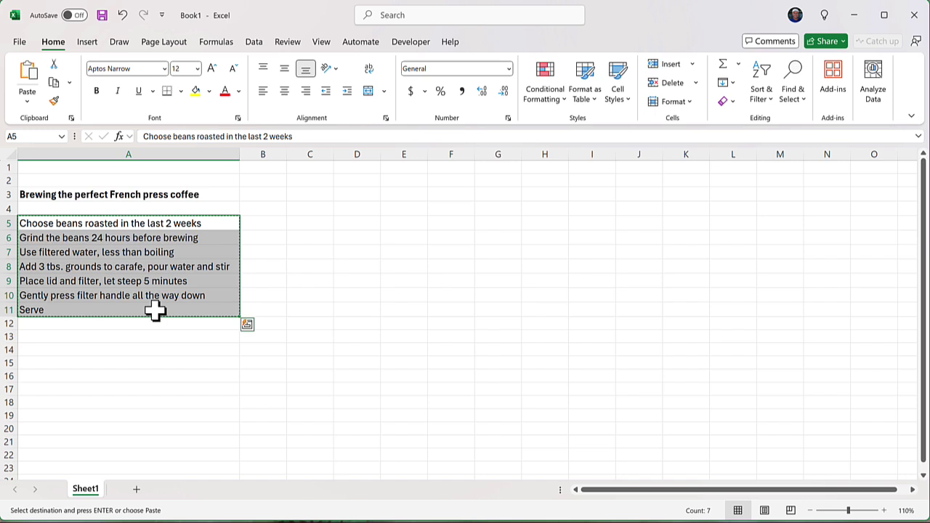
click(88, 42)
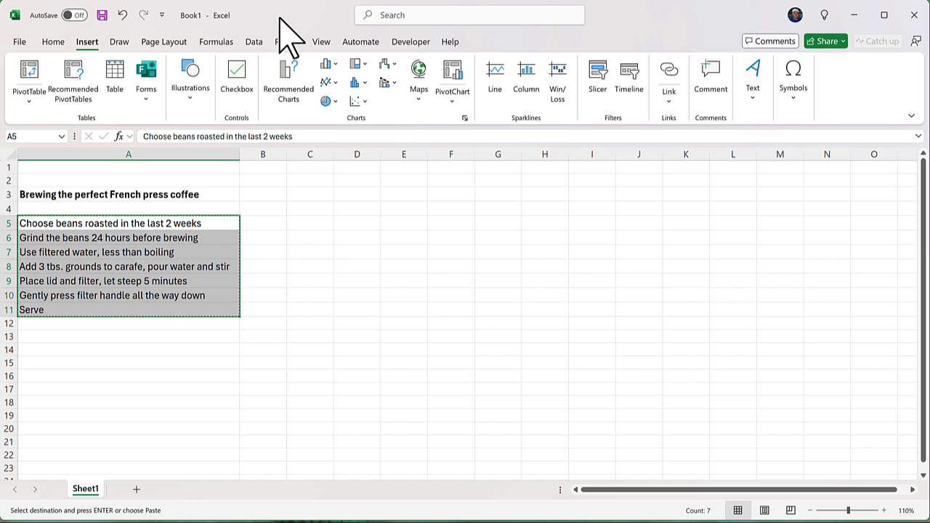
click(191, 90)
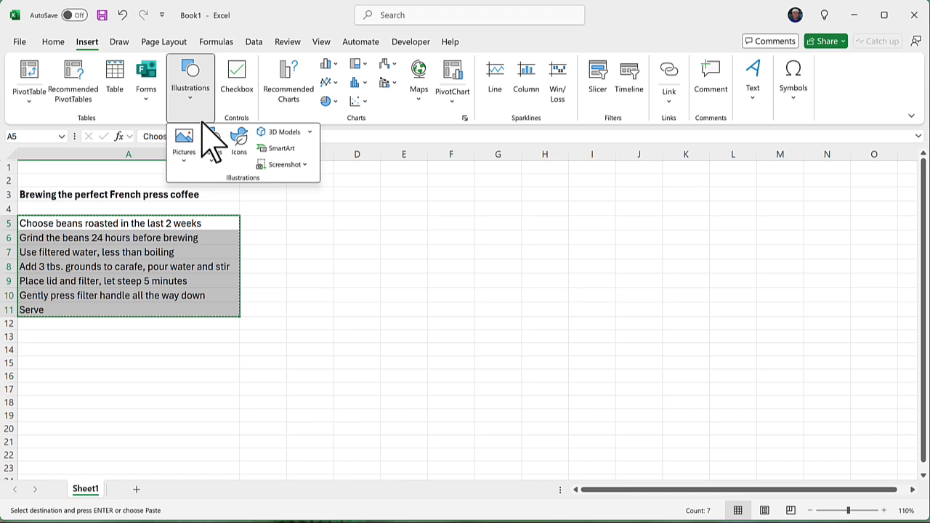
- Insert a Closed Chevron Process SmartArt graphic, chosen from the Process layouts
click(290, 149)
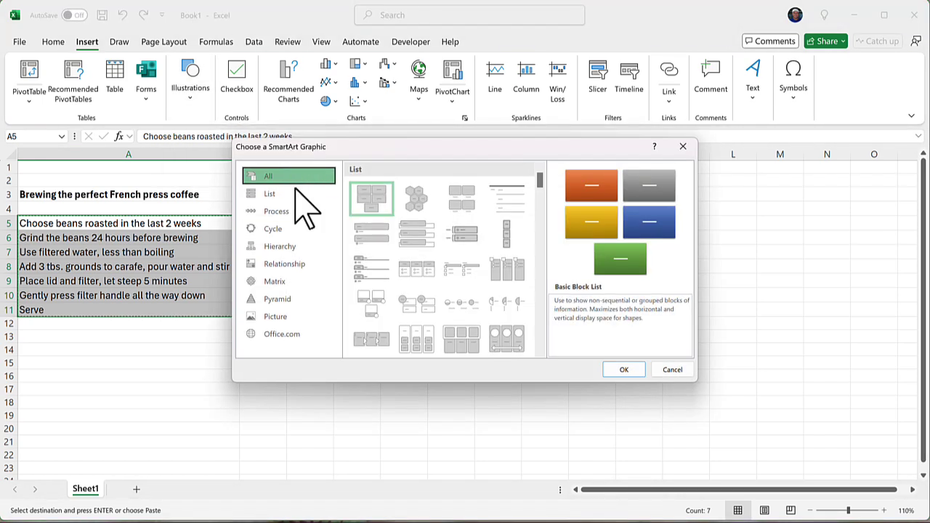
click(294, 213)
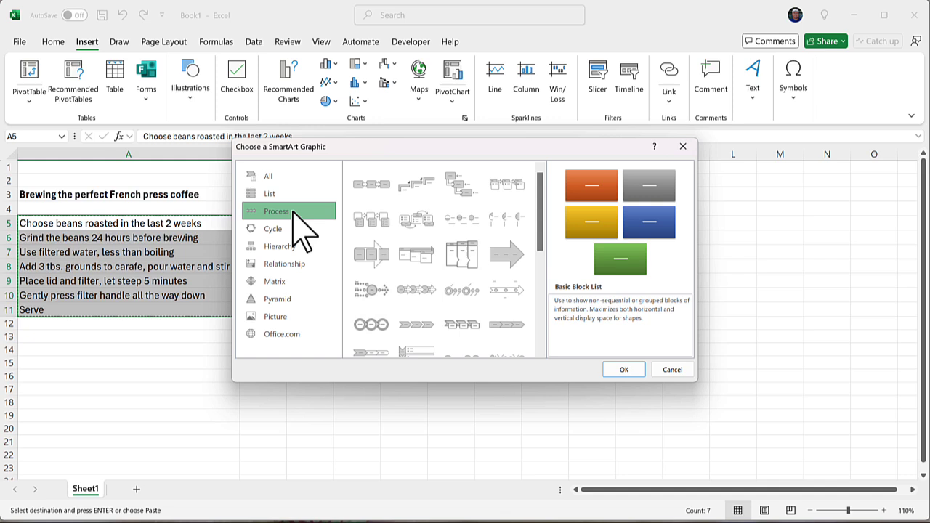
click(371, 187)
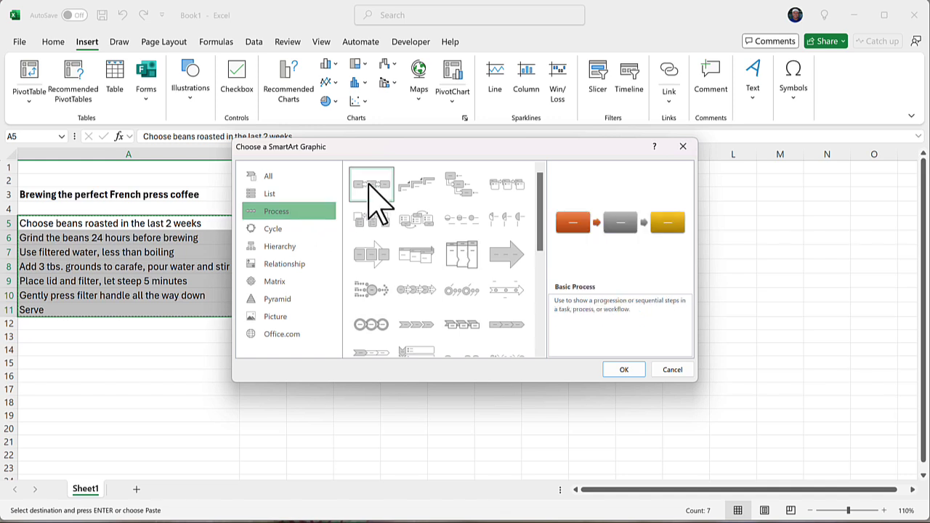
click(415, 218)
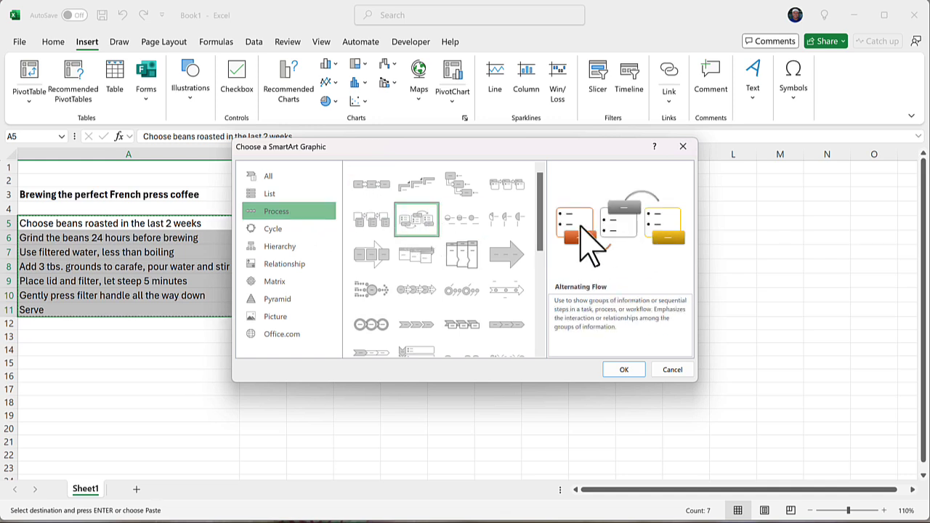
click(468, 256)
scroll(448, 280, down, 3)
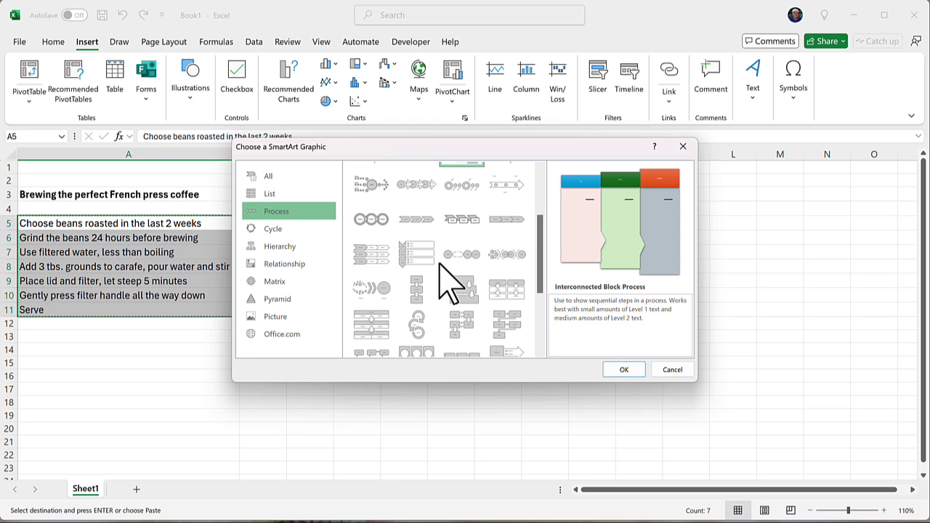
scroll(446, 281, up, 3)
click(508, 325)
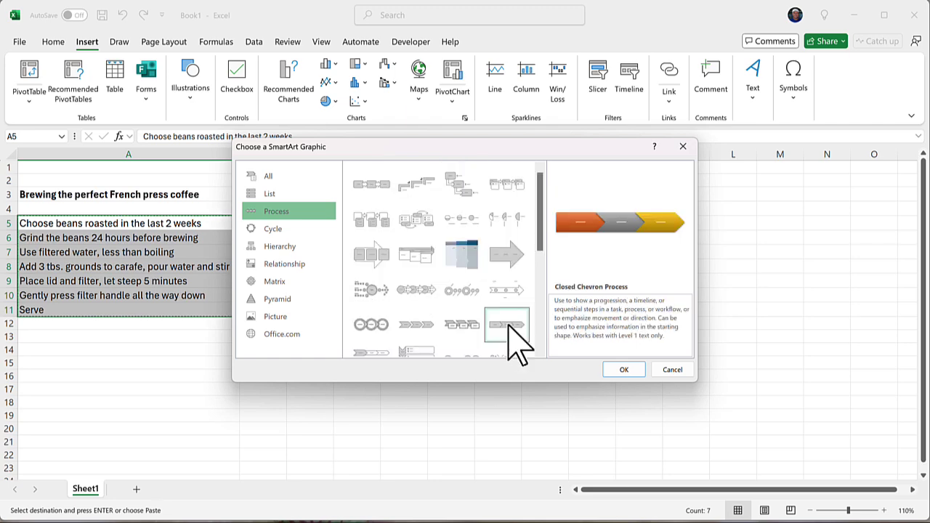
click(620, 370)
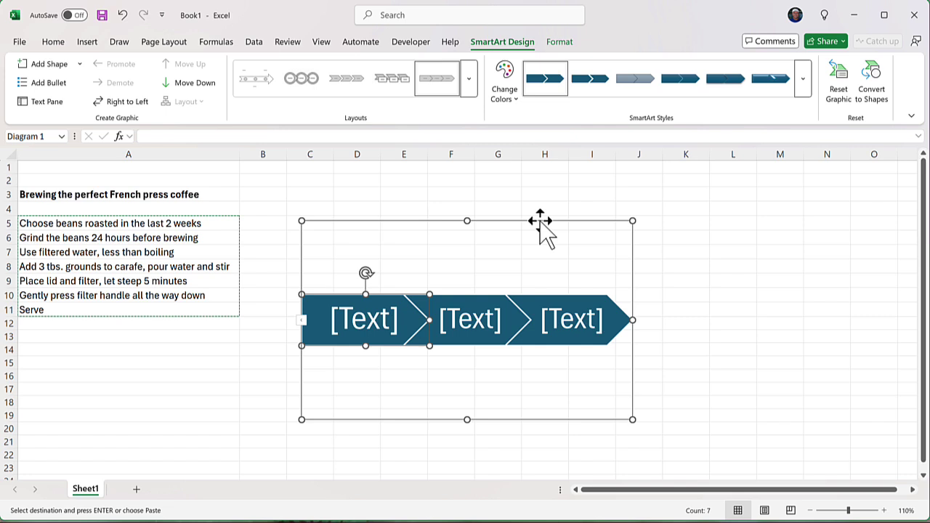
- Move the chevron diagram right and paste the seven brewing steps over its placeholder bullets
drag(540, 221, 660, 209)
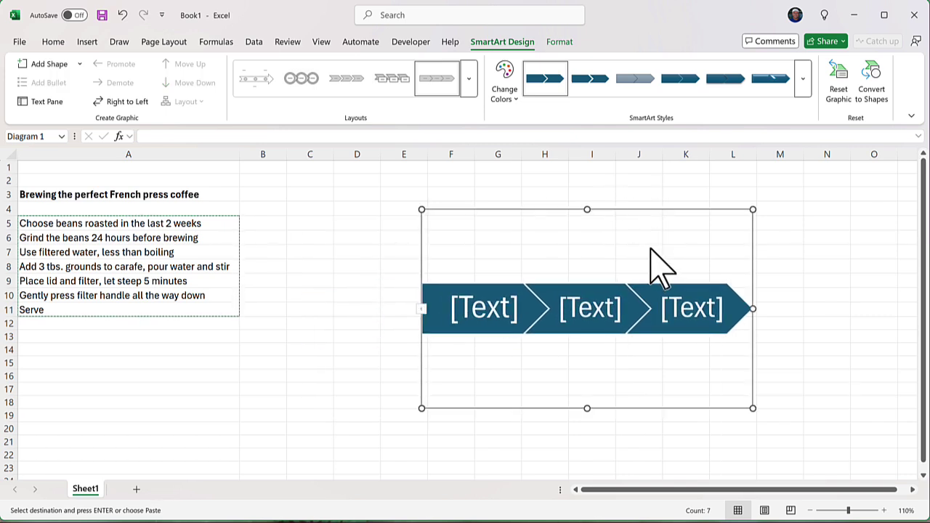
click(422, 308)
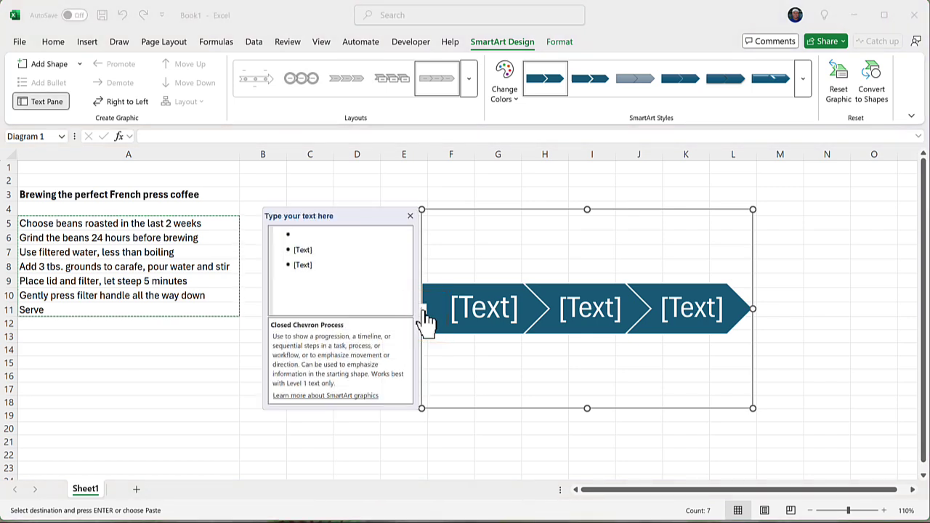
click(421, 311)
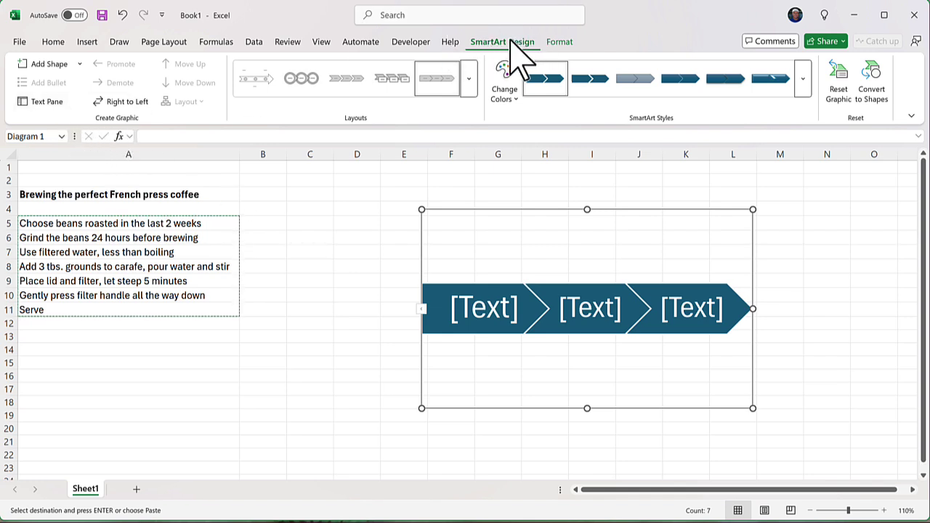
click(40, 102)
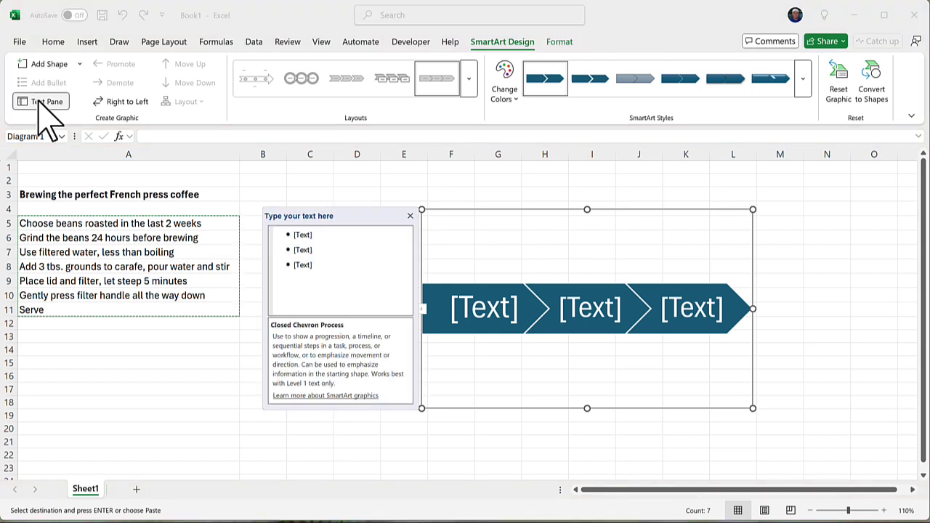
click(323, 261)
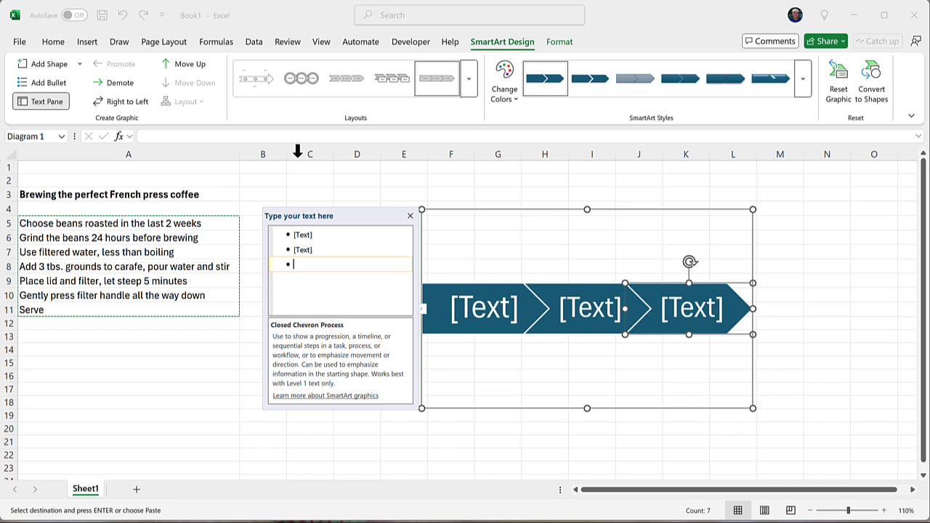
key(ctrl+a)
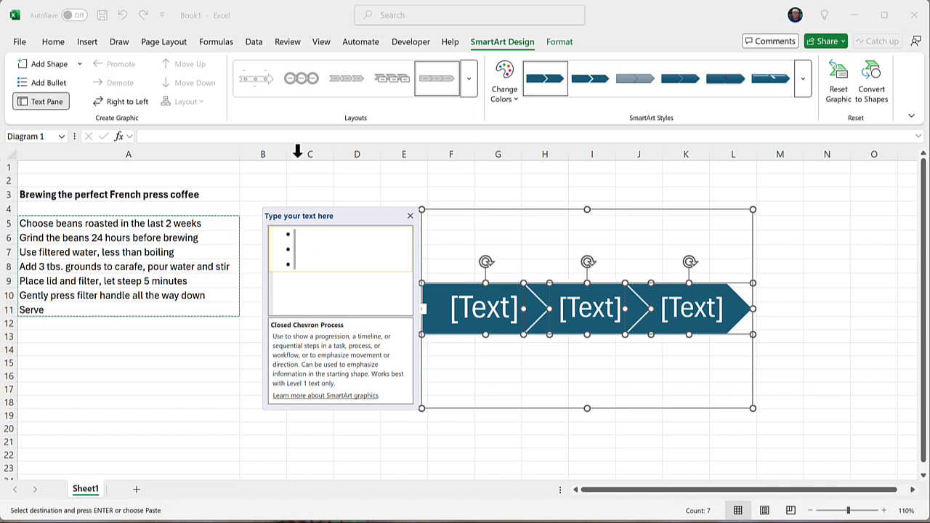
key(ctrl+v)
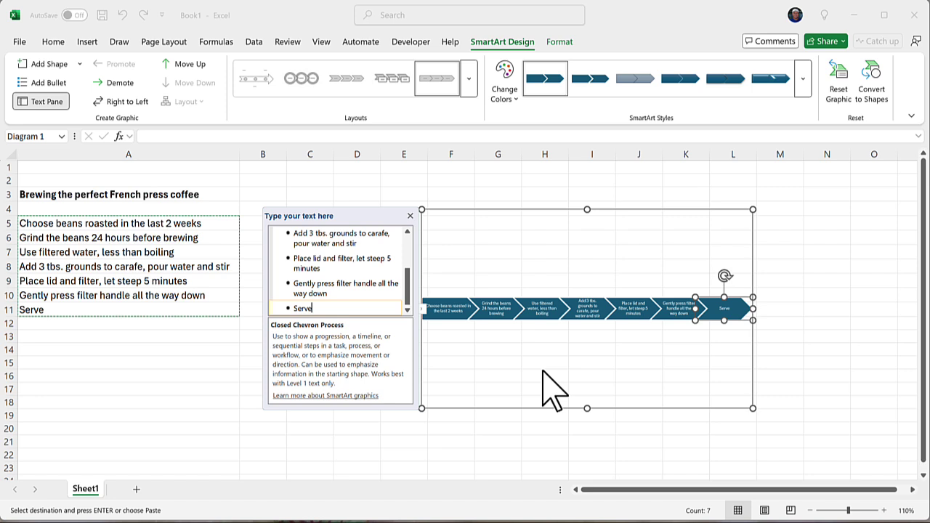
- Widen the chevron diagram leftward to about column C and give it an orange colour scheme
click(410, 216)
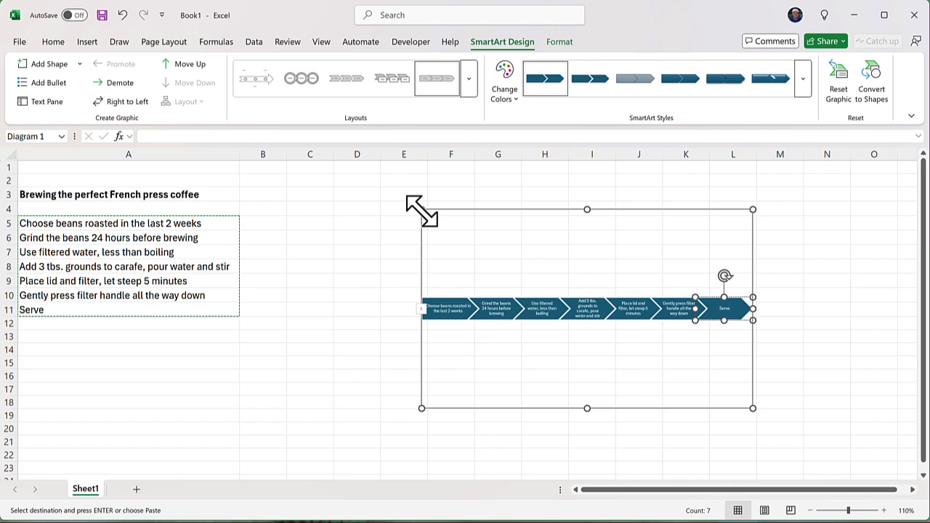
drag(422, 210, 313, 211)
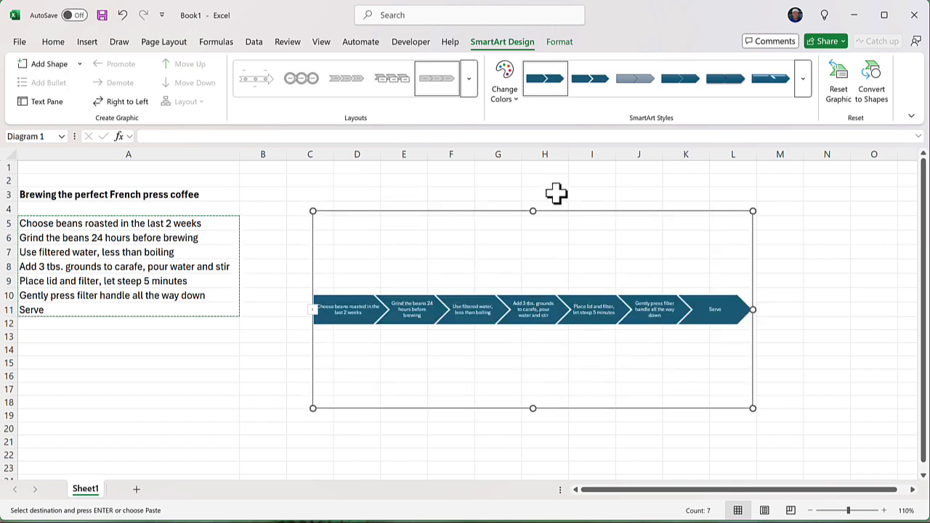
click(516, 101)
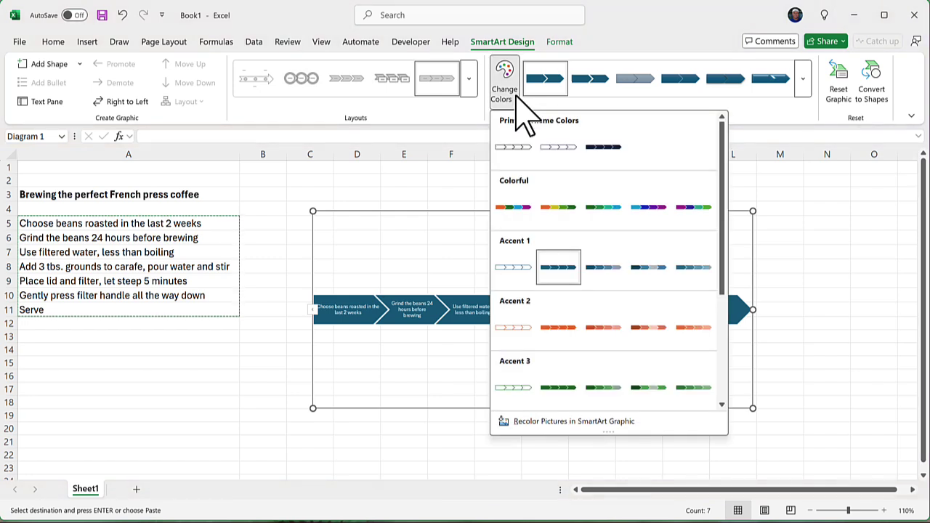
key(Escape)
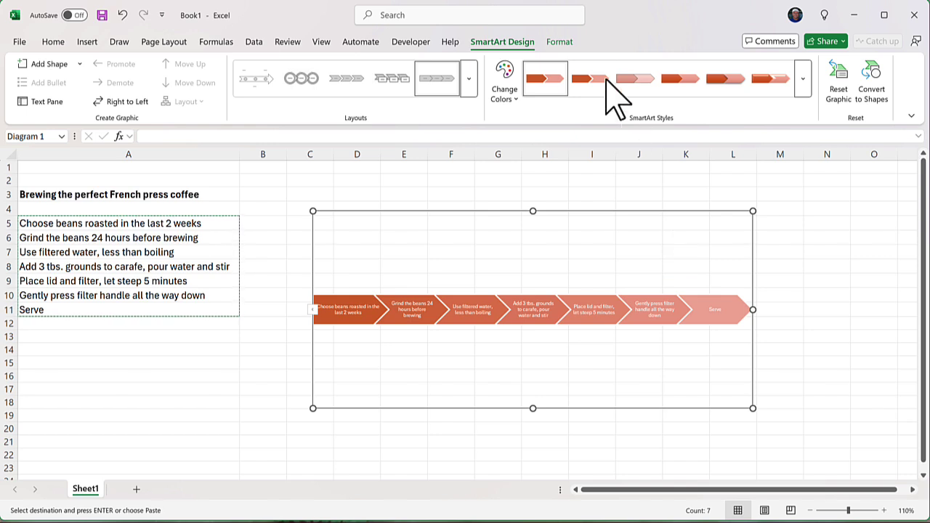
click(560, 42)
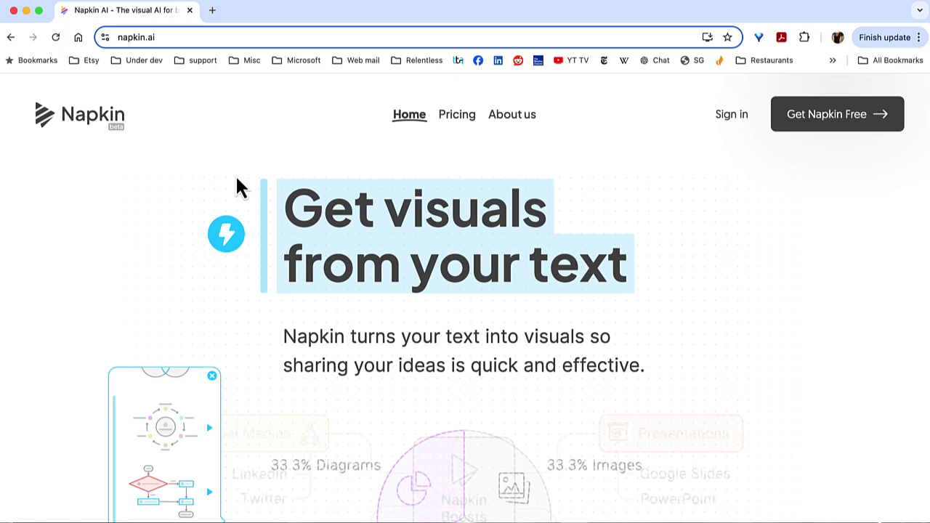
scroll(133, 281, down, 5)
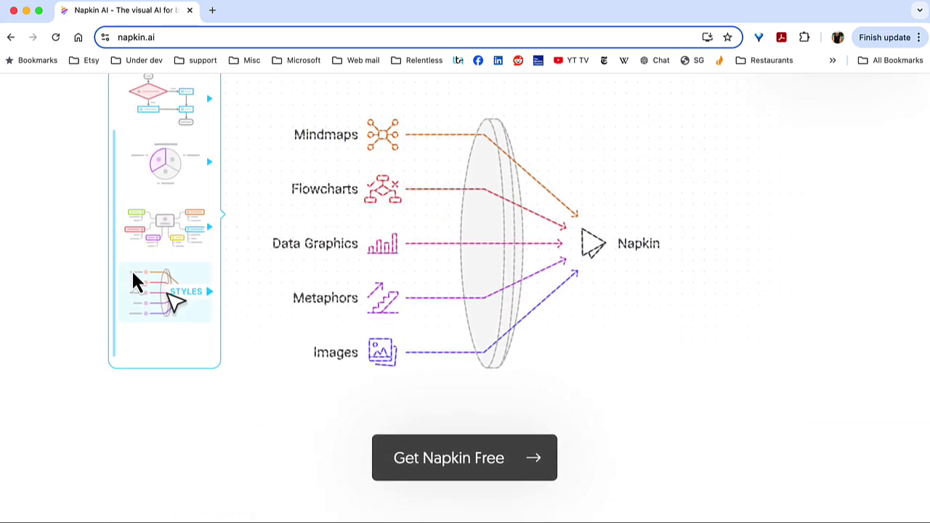
scroll(134, 280, down, 6)
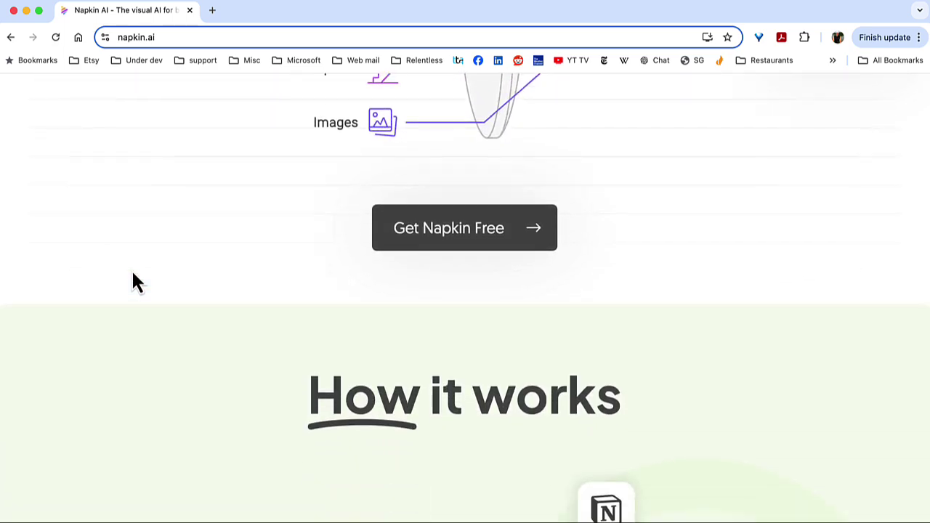
scroll(133, 281, down, 12)
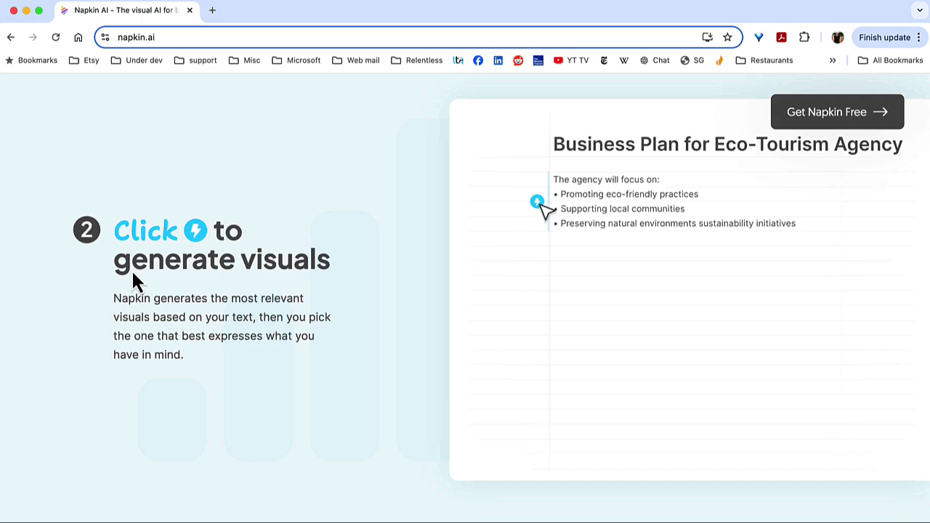
scroll(132, 269, down, 14)
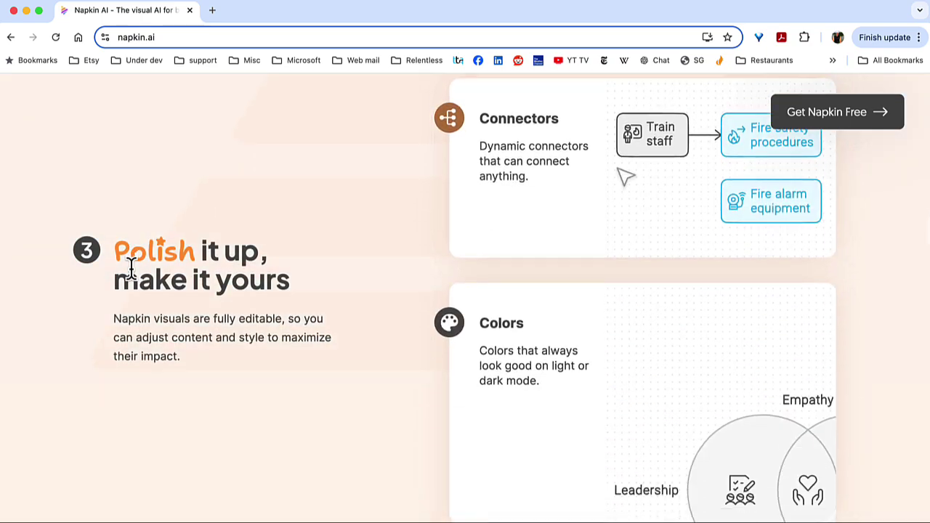
scroll(131, 270, down, 4)
scroll(132, 269, up, 20)
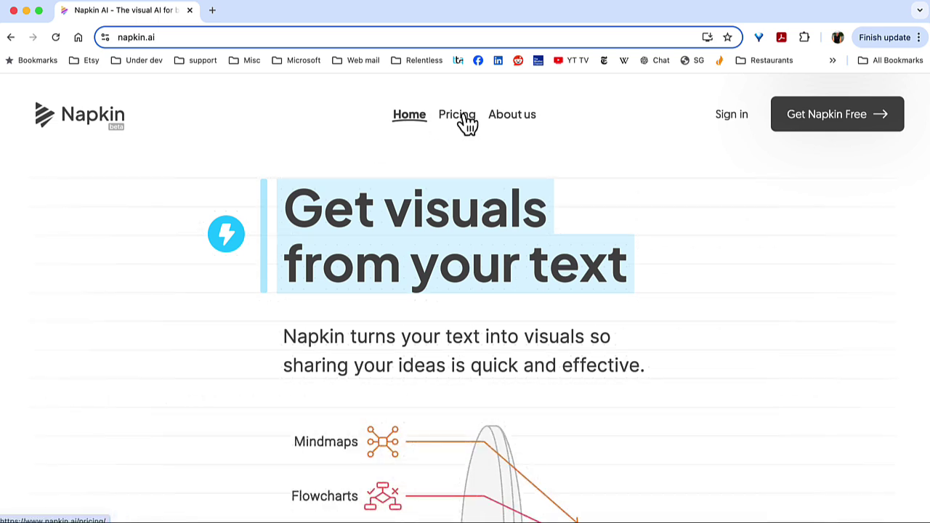
click(463, 117)
scroll(88, 305, down, 5)
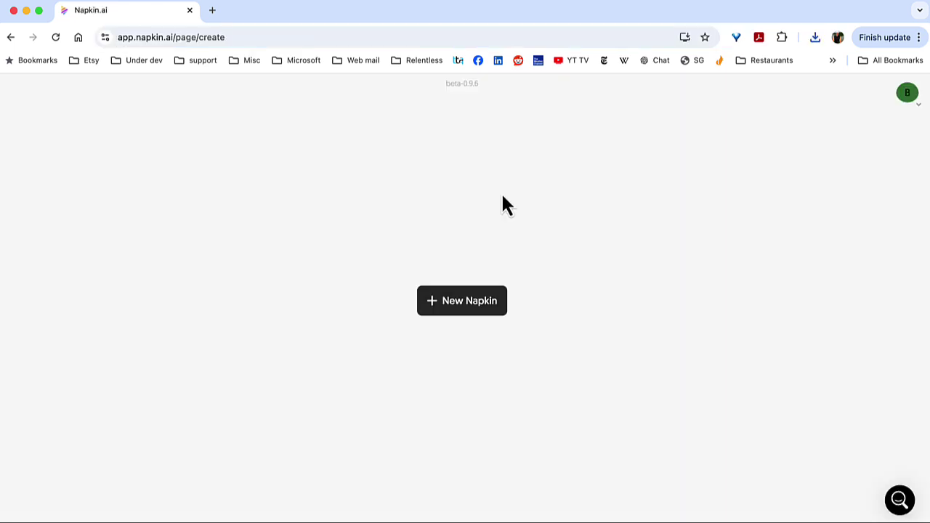
- Create a blank napkin titled 'Brewing the Perfect French Press Coffee' with the brewing steps pasted below
click(475, 309)
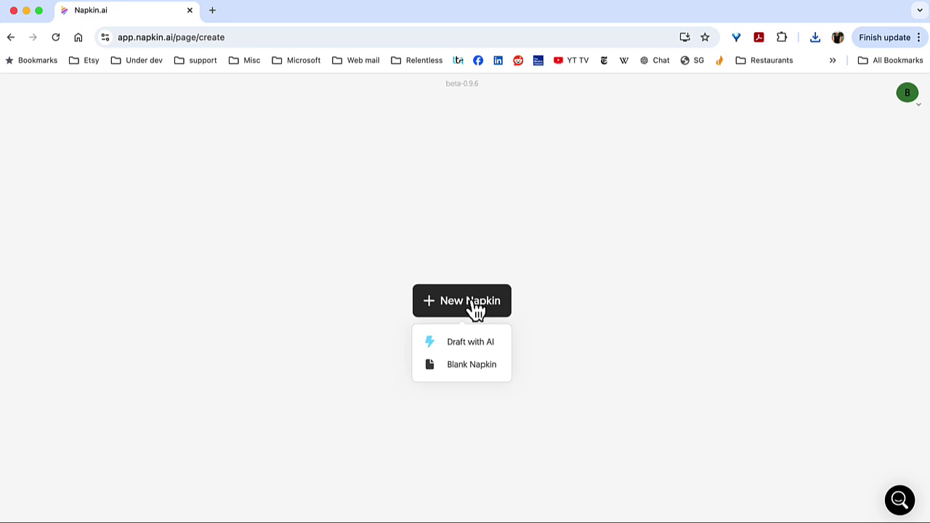
click(476, 368)
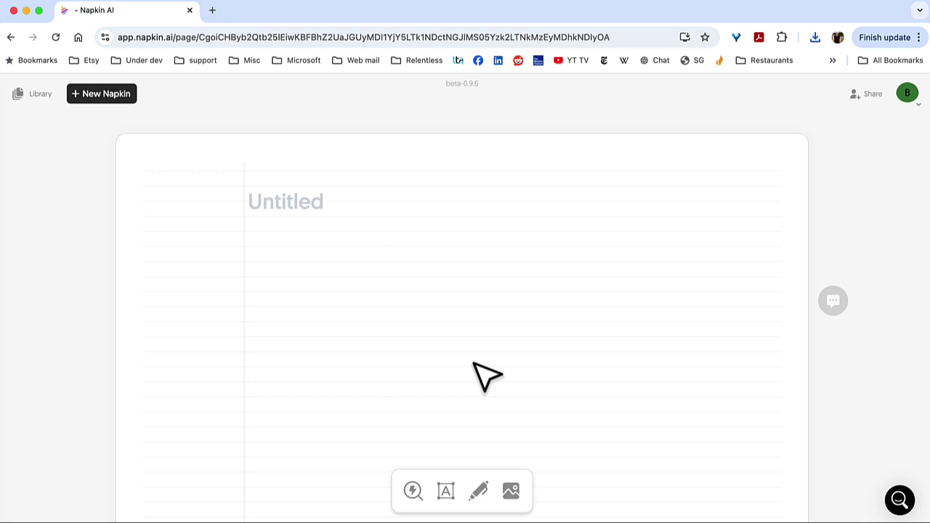
text(Brewing the Perfect French Press Coffee)
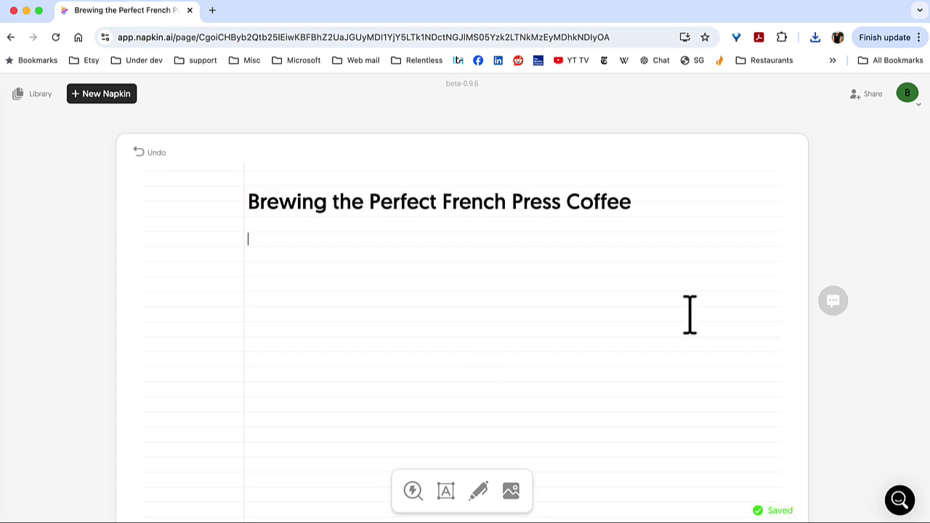
key(Return)
key(Return)
key(Return)
key(Return)
key(Return)
key(Return)
key(Return)
key(Return)
key(Return)
text(Choose beans roasted in the last 2 weeks  Grind the beans 24 hours before brewing Use filtered water, less than boiling Add 3 tbs. grounds to carafe, pour water and stir Place lid and filter, let steep 5 minutes Gently press filter handle all the way down Serve)
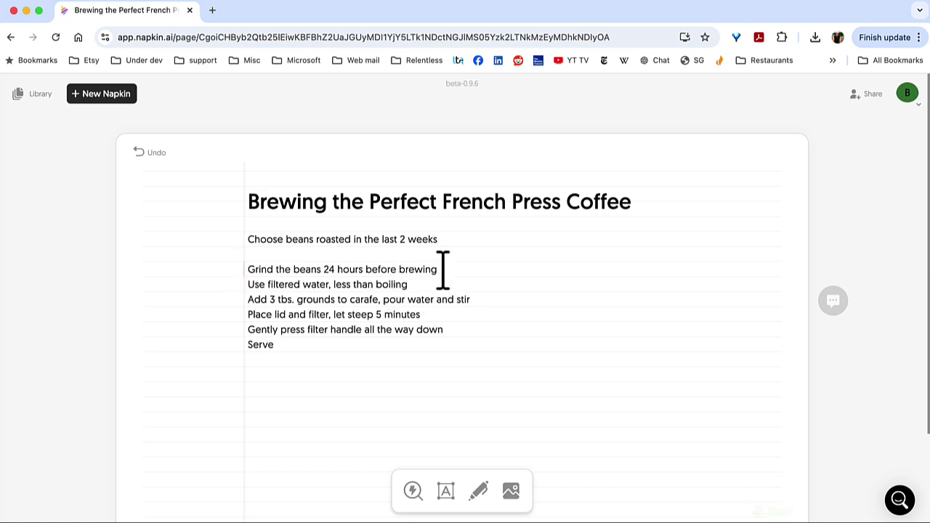
mouse_move(399, 314)
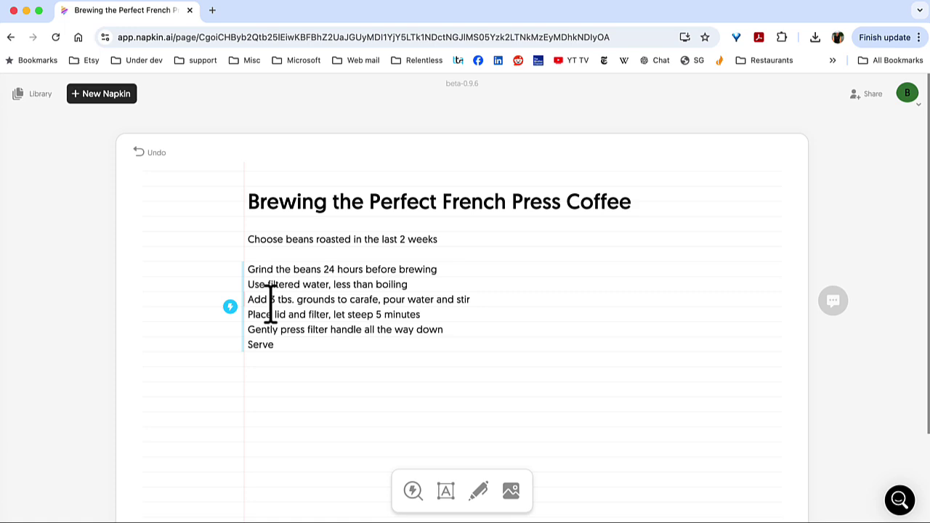
- Generate a diagram from the brewing steps and settle on the timeline style after browsing alternatives
click(230, 307)
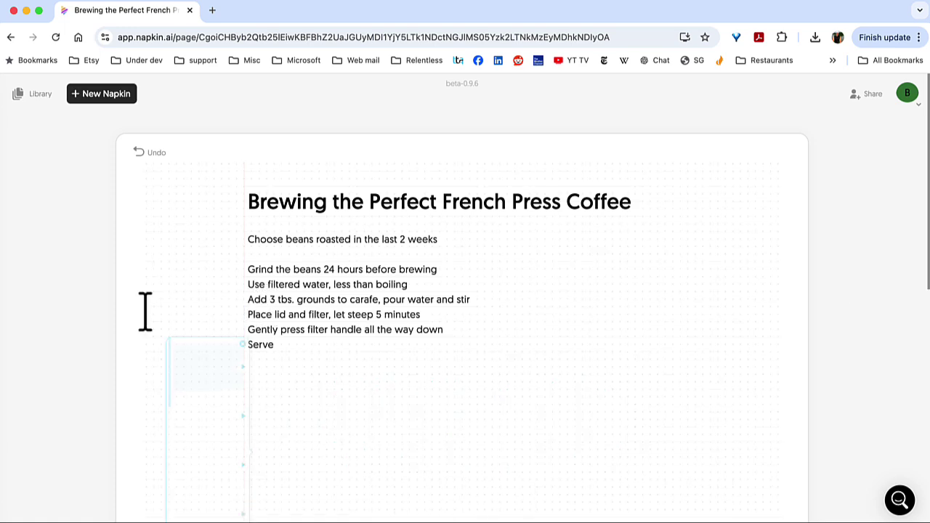
click(151, 322)
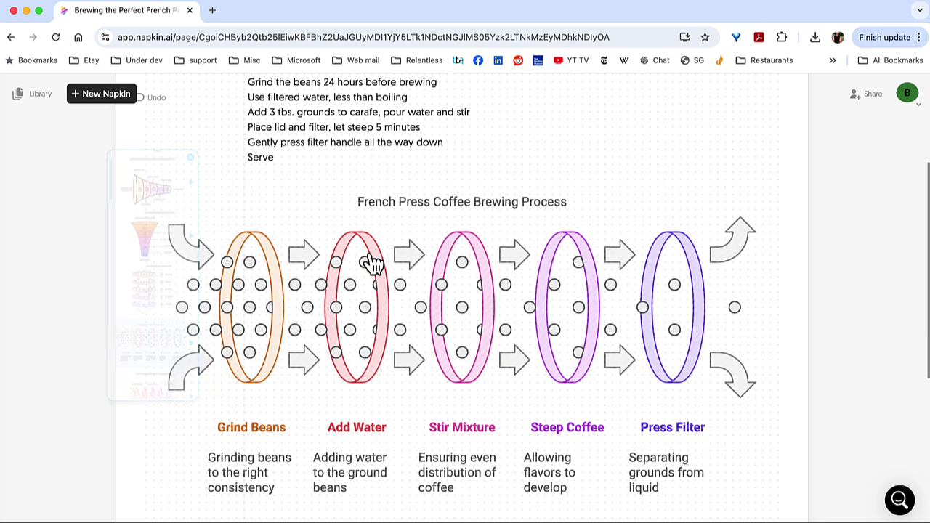
click(149, 200)
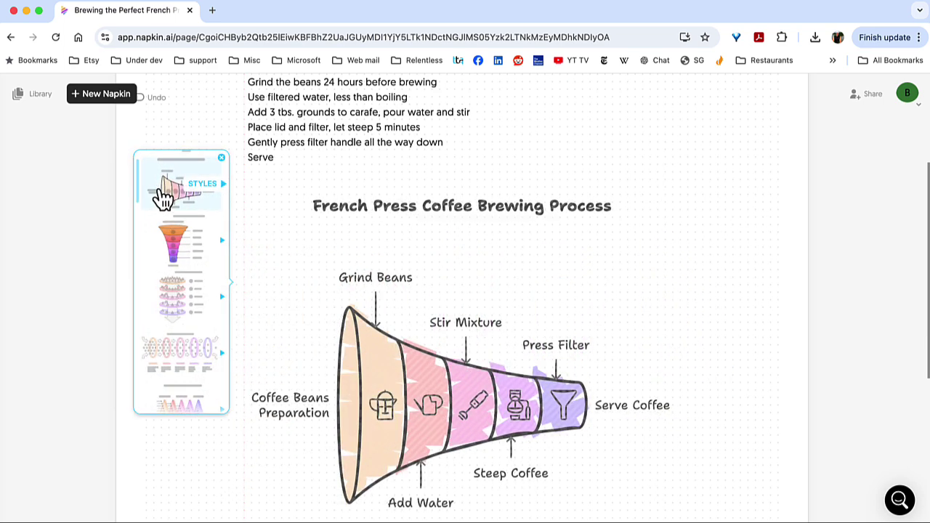
click(172, 242)
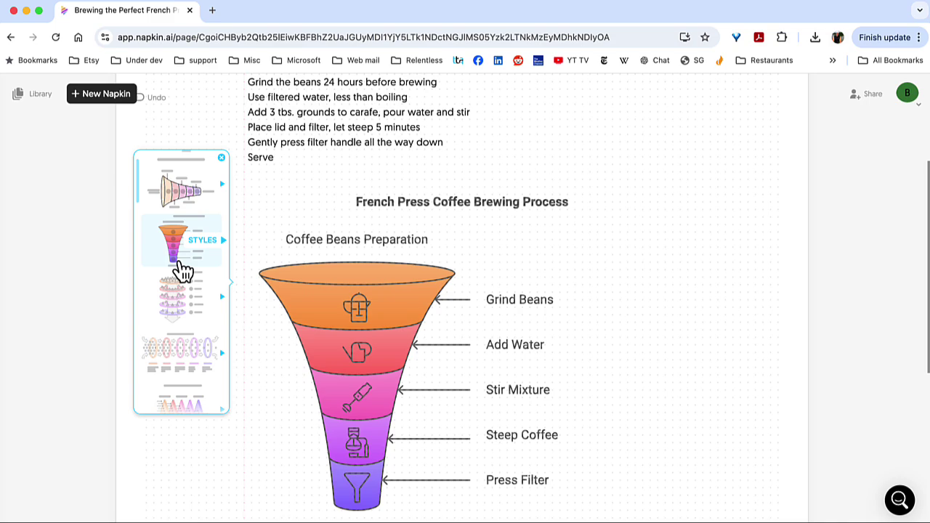
click(182, 281)
click(184, 280)
click(184, 280)
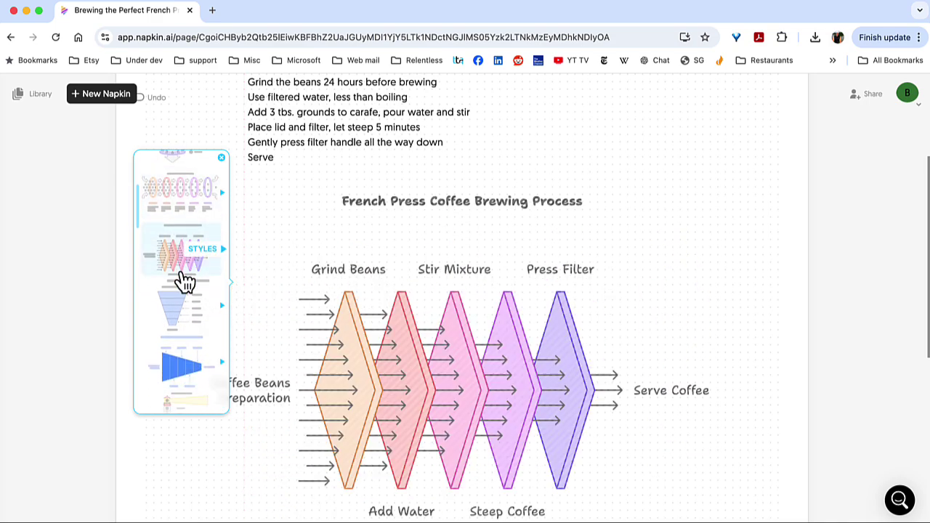
click(184, 281)
click(183, 281)
click(184, 281)
click(184, 281)
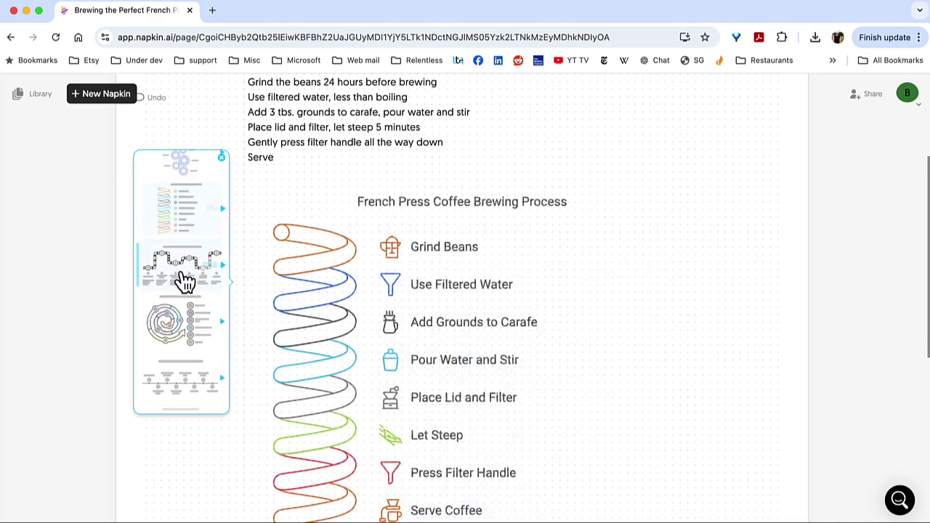
click(184, 280)
click(184, 280)
click(184, 280)
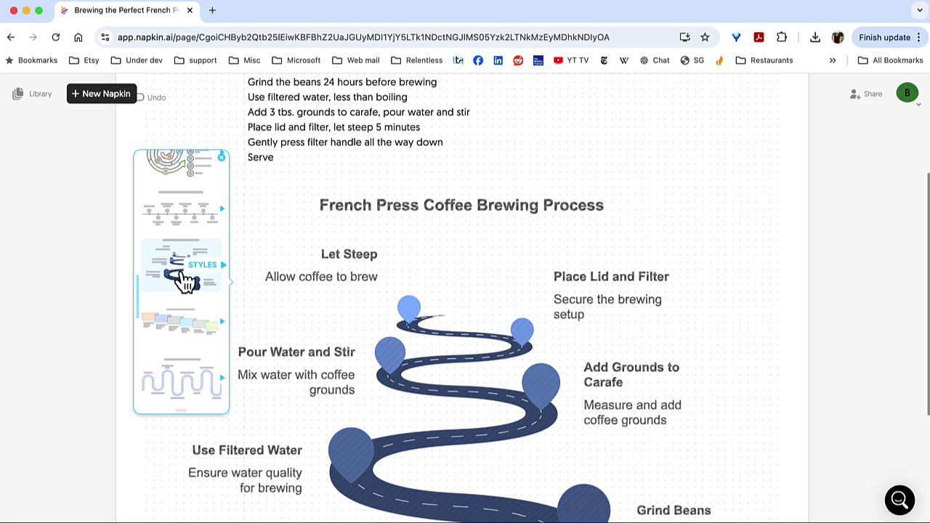
click(184, 281)
click(193, 190)
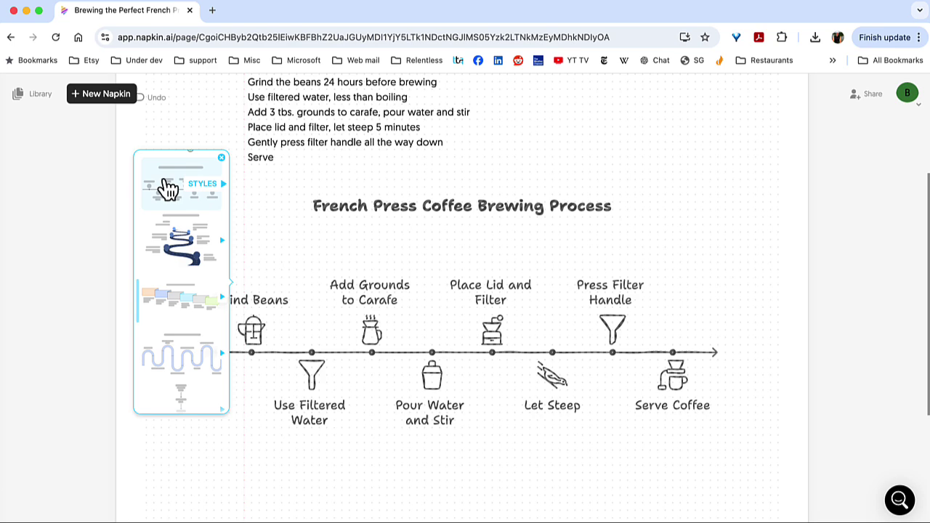
- Apply the hand-drawn sketch colour variant to the timeline and deselect the finished diagram
click(167, 188)
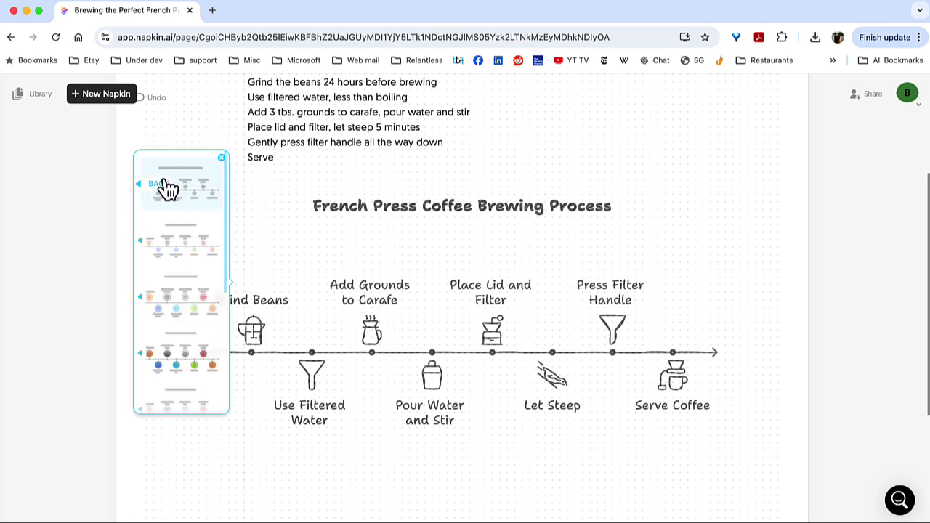
click(188, 251)
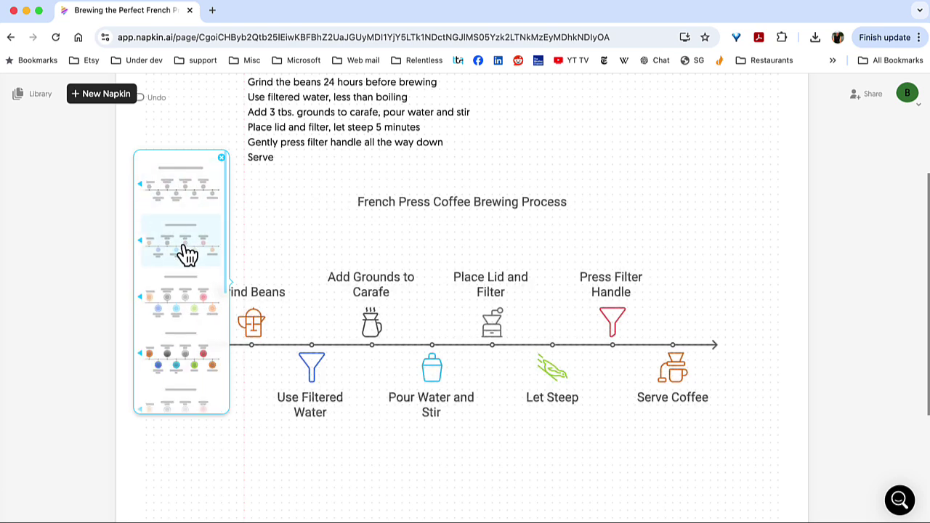
click(191, 311)
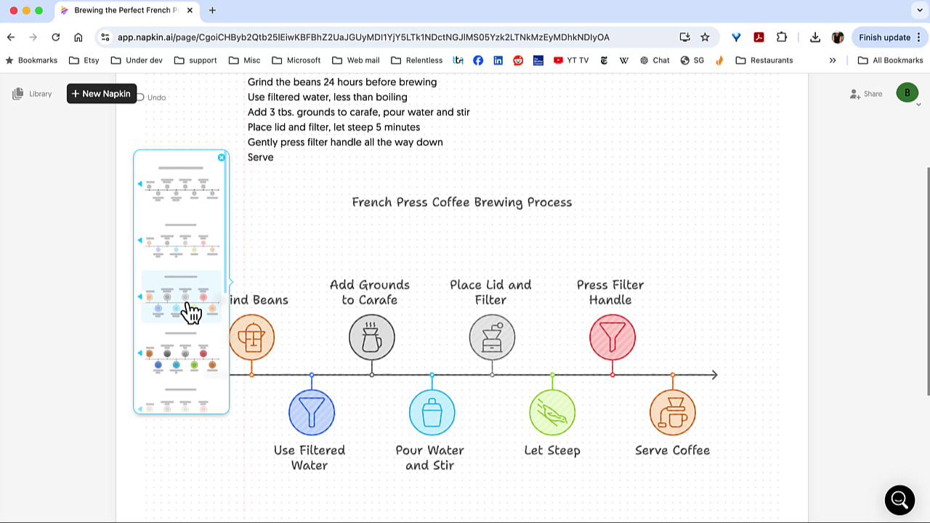
click(205, 404)
click(183, 241)
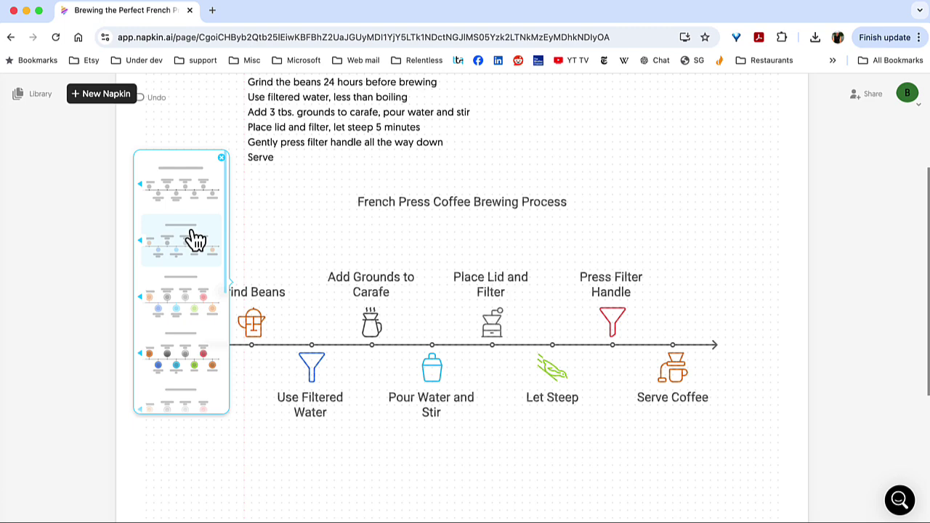
click(189, 193)
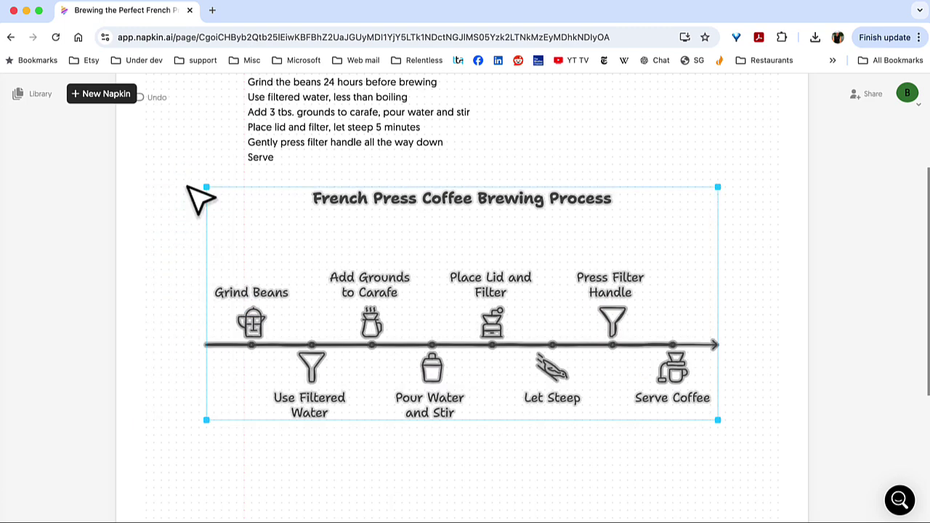
click(161, 382)
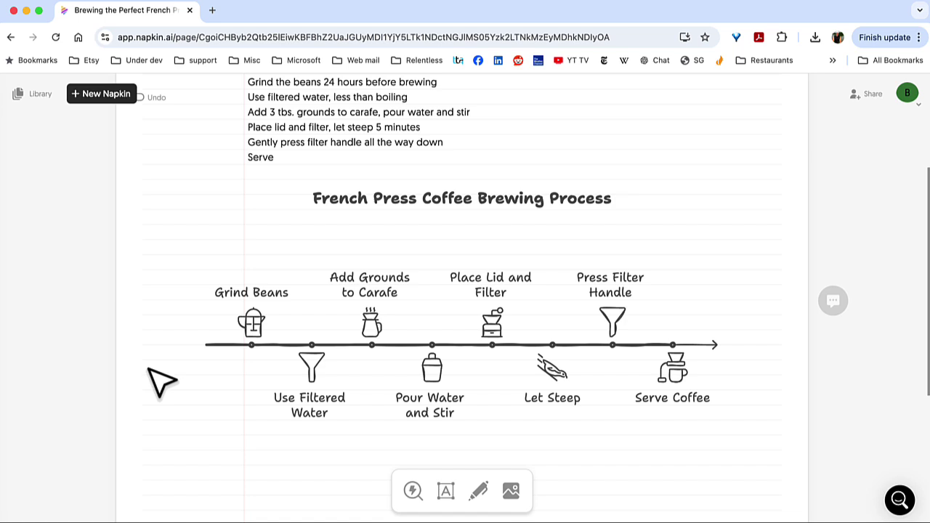
scroll(161, 381, down, 2)
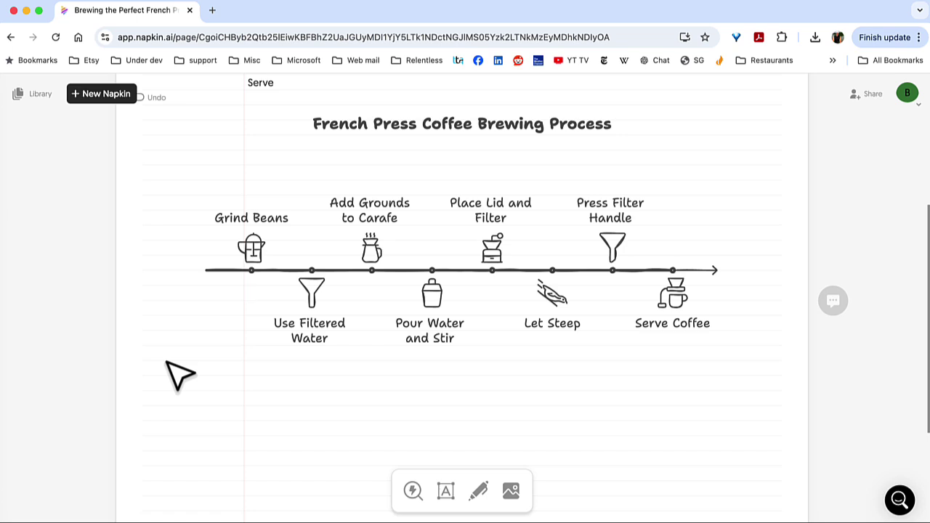
click(255, 250)
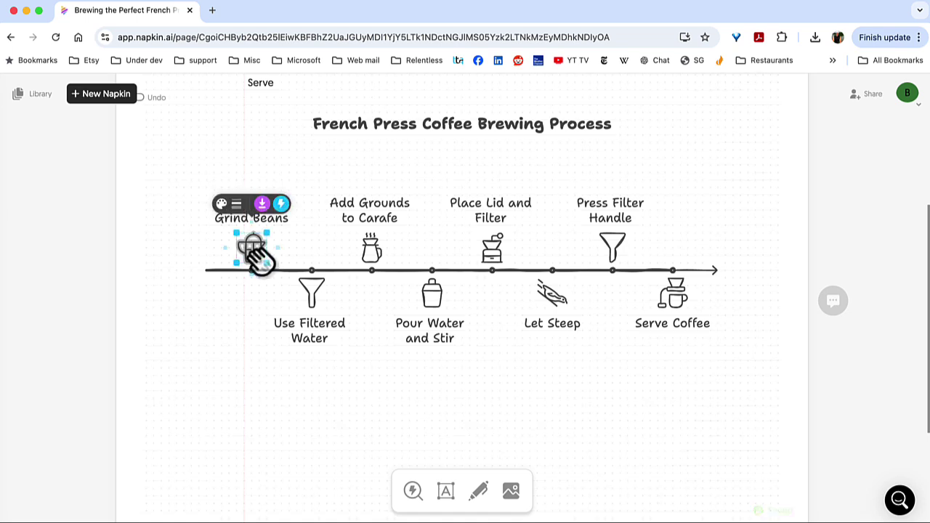
click(284, 209)
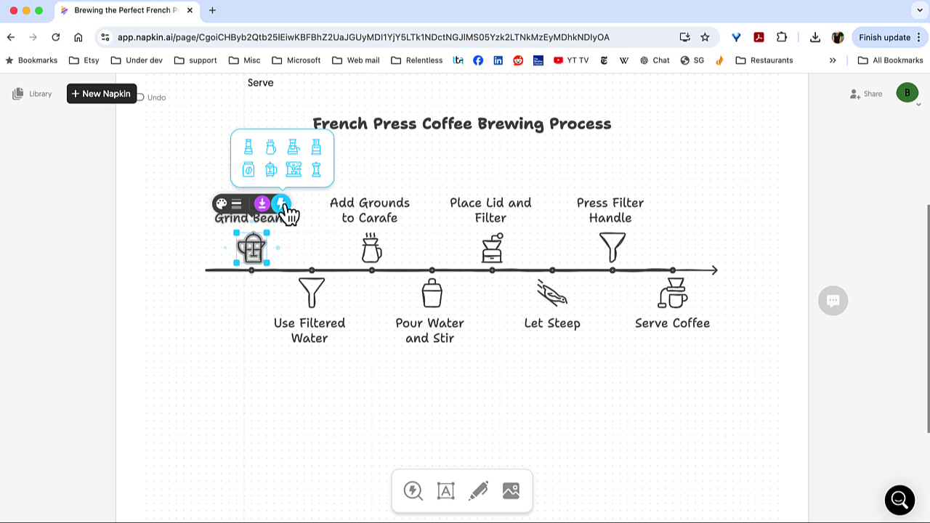
click(197, 366)
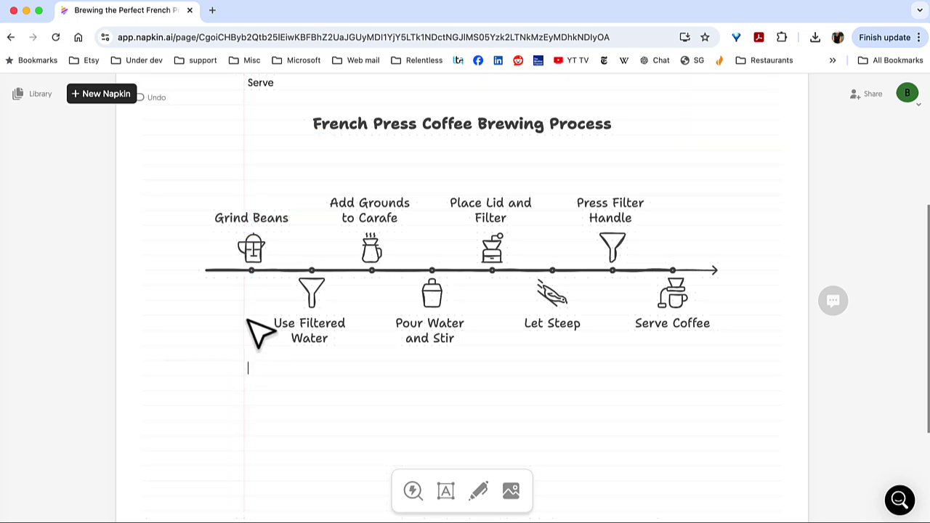
click(251, 248)
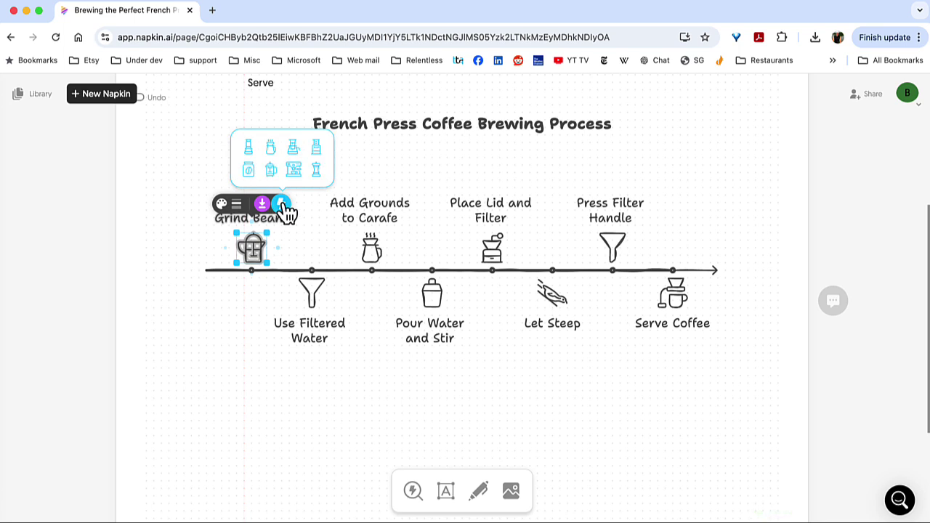
click(241, 383)
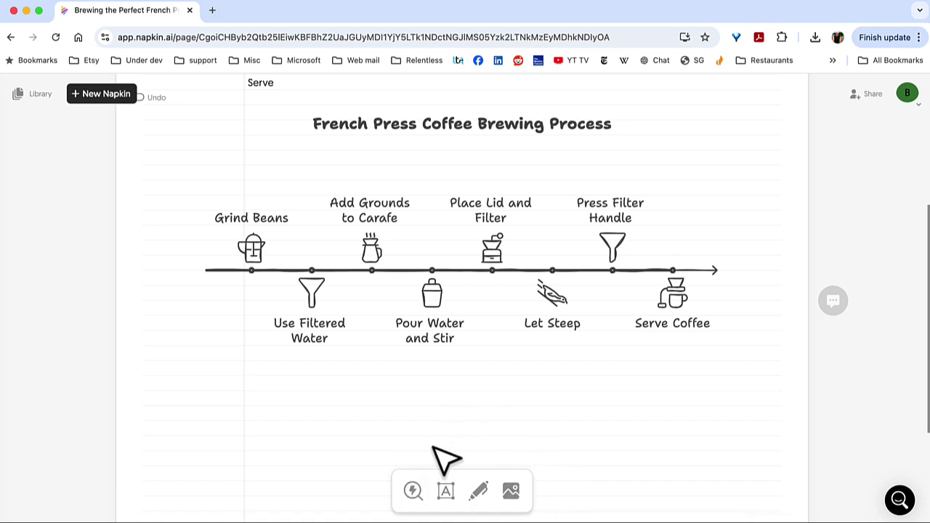
- Add a coffee-beans icon from the icon search and place it below the timeline
click(413, 491)
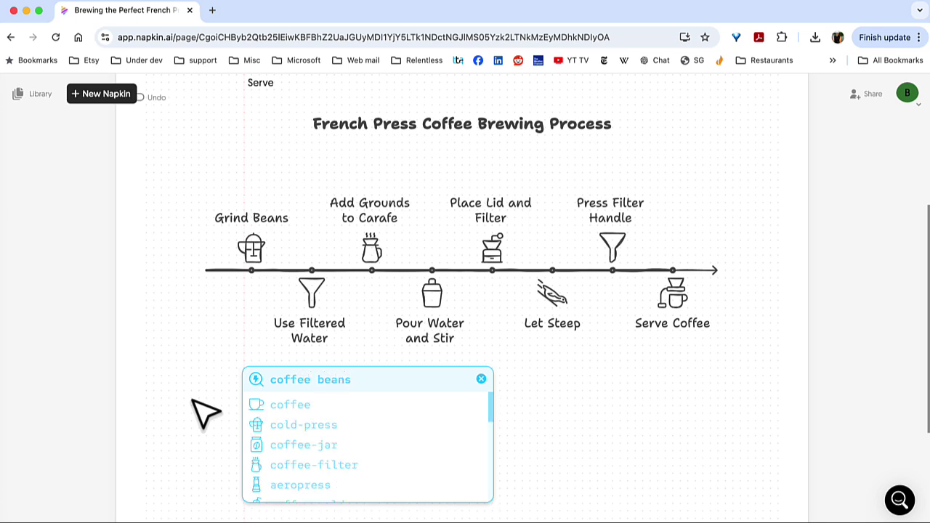
scroll(334, 459, down, 5)
scroll(333, 459, down, 5)
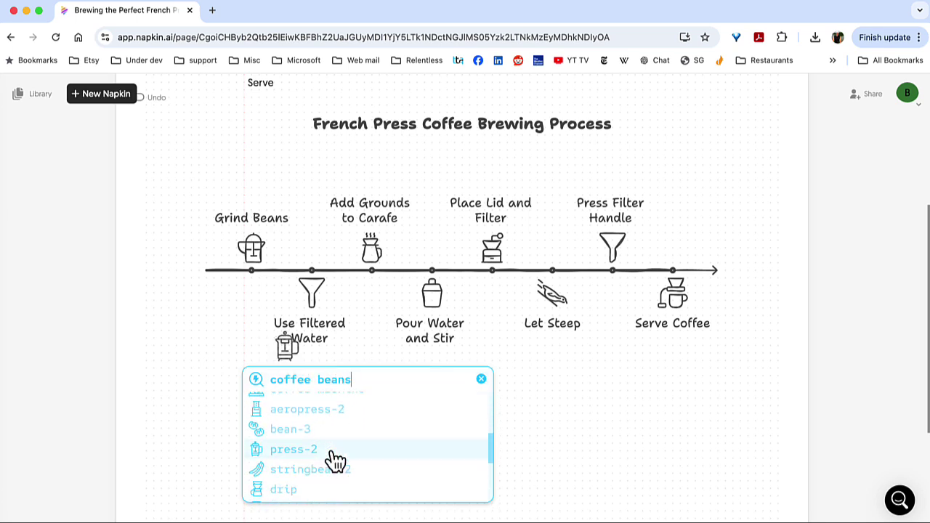
click(300, 436)
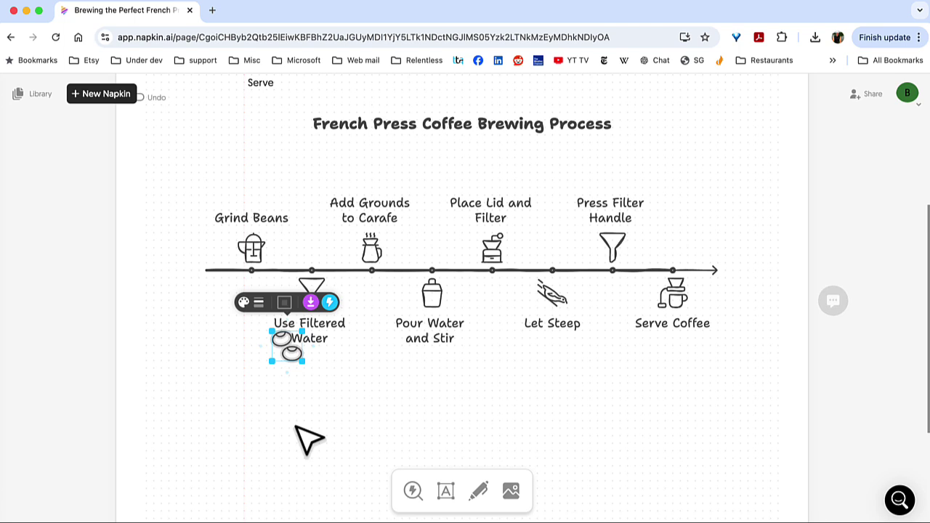
drag(288, 363, 242, 398)
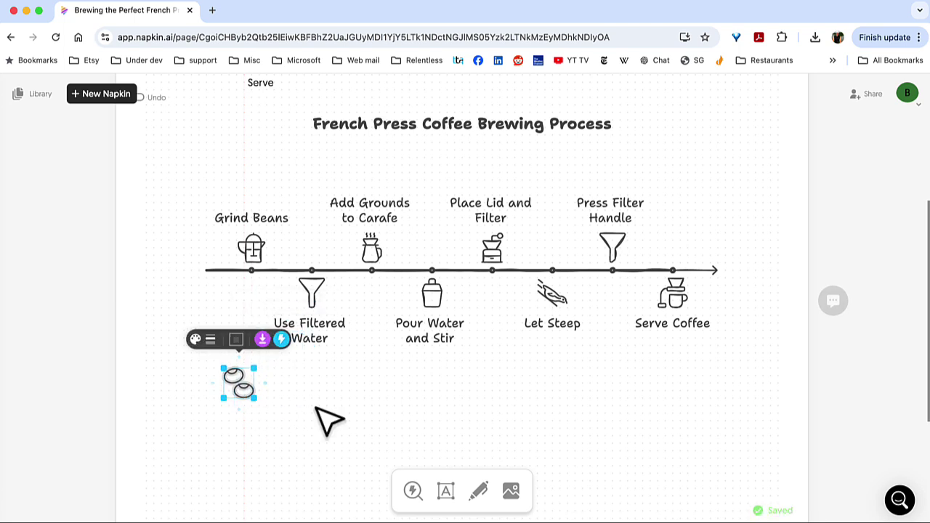
- Replace the Grind Beans French press icon with the coffee-beans icon
click(261, 254)
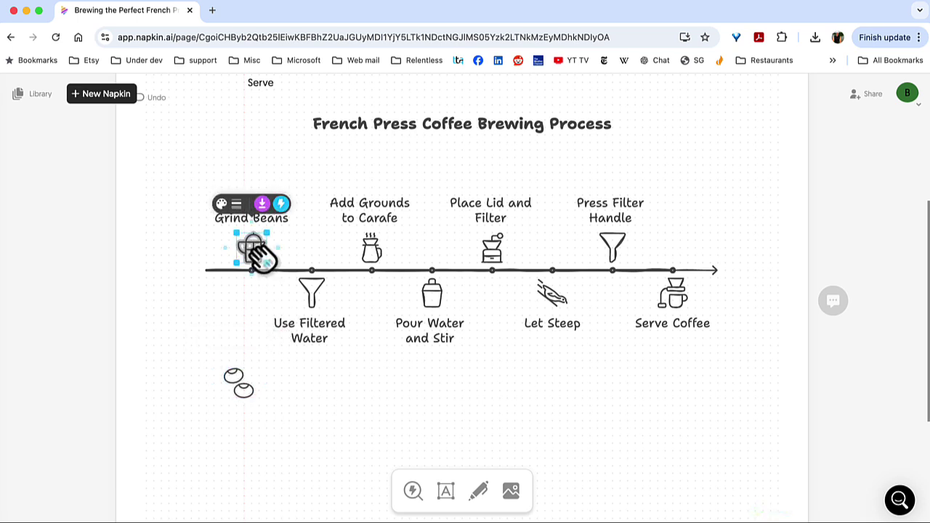
key(Delete)
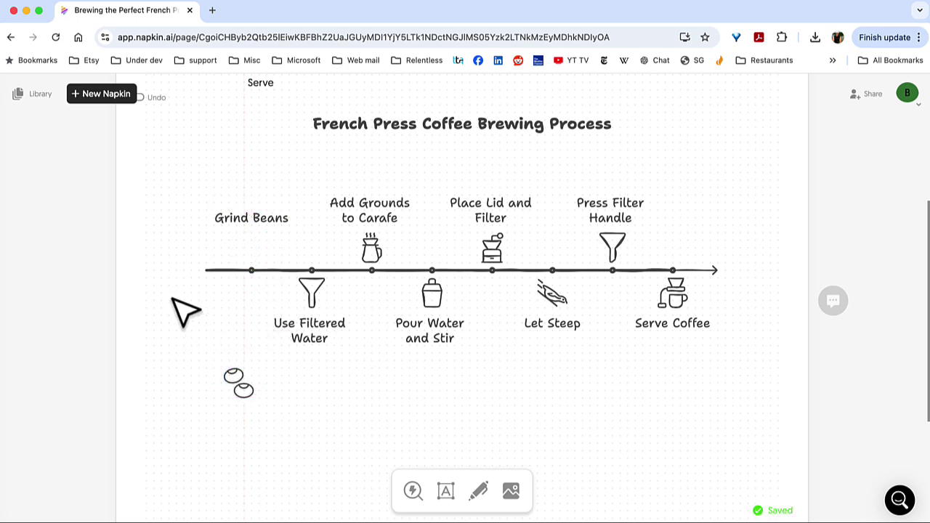
click(240, 384)
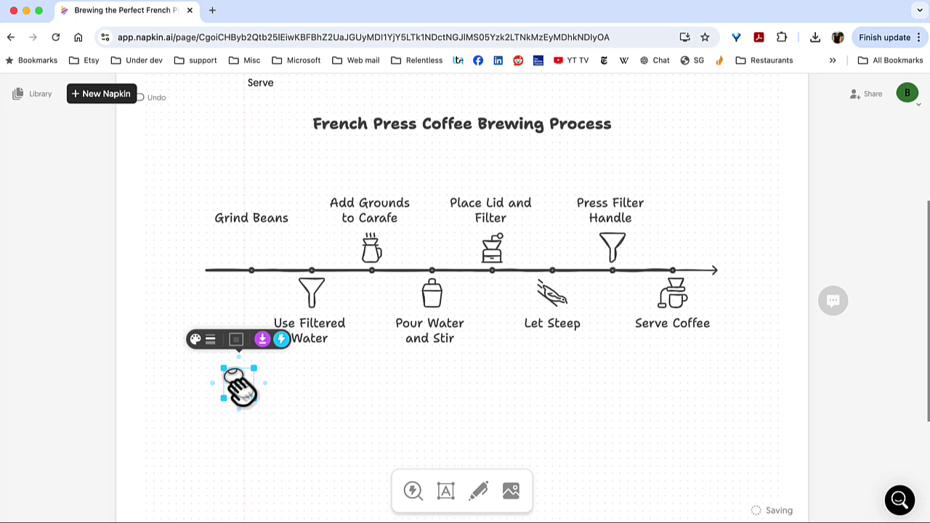
drag(240, 384, 258, 249)
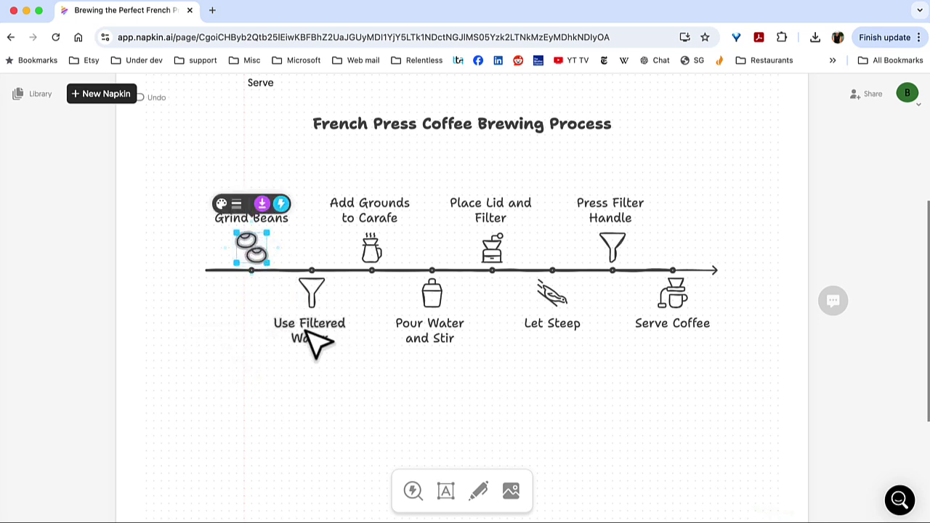
- Swap the Add Grounds to Carafe icon for the fourth suggested alternative
click(374, 251)
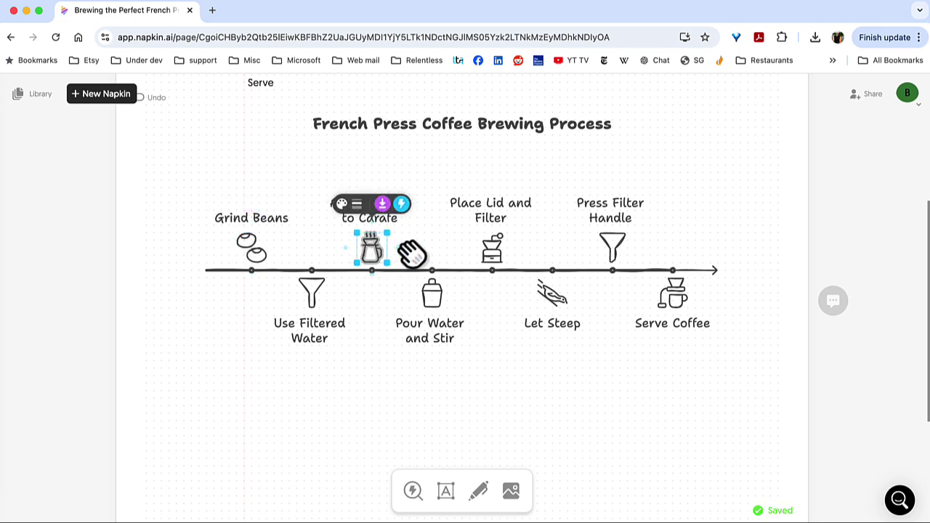
click(404, 203)
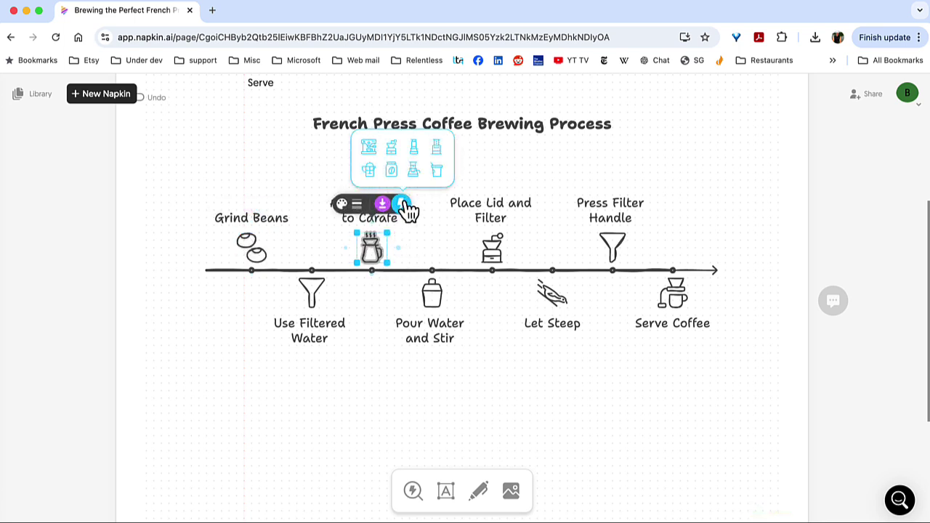
click(438, 151)
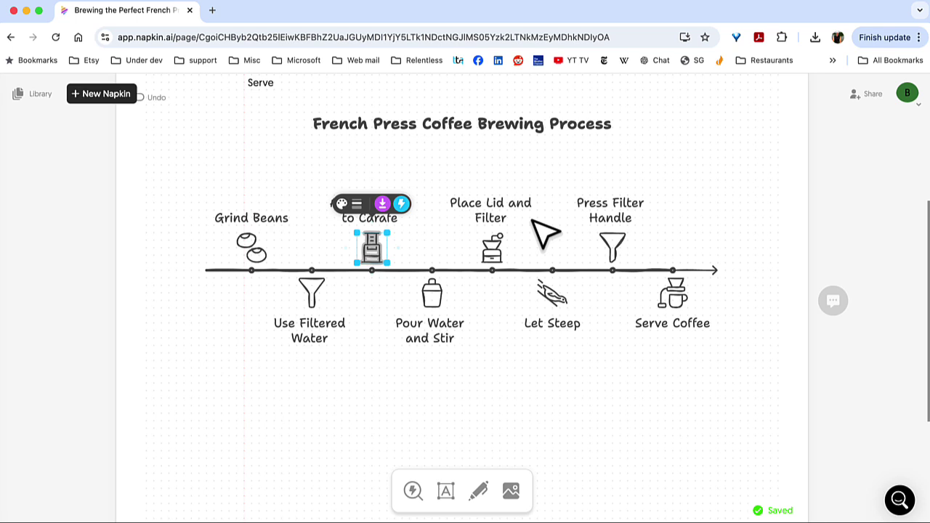
- Replace the Place Lid and Filter grinder icon with the suggested coffee jar
click(499, 248)
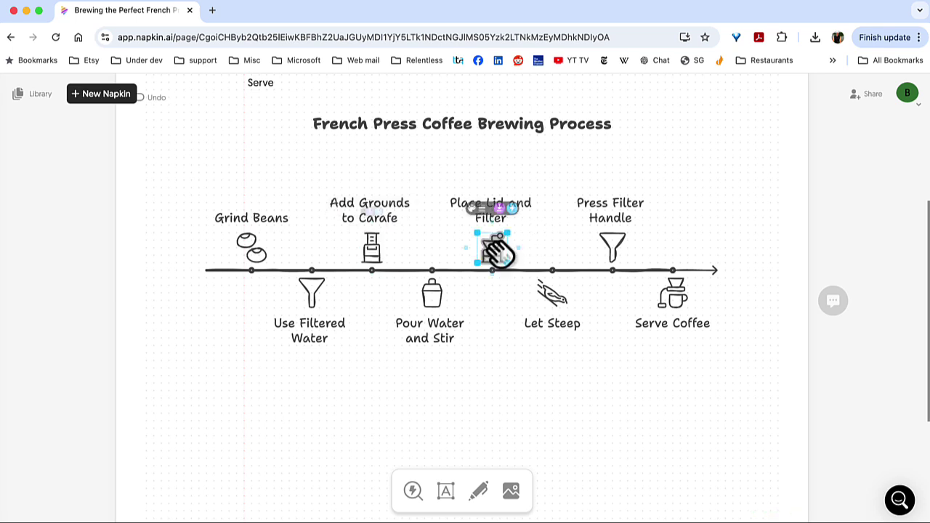
click(522, 205)
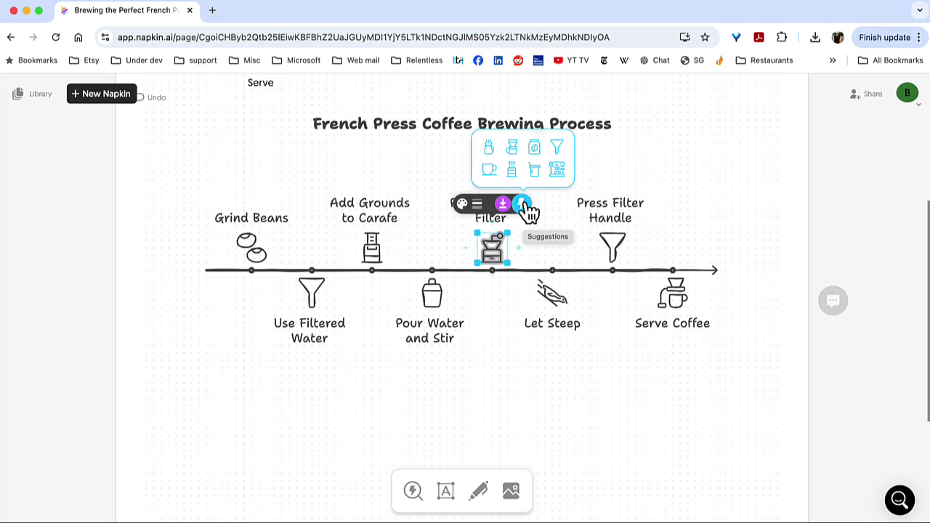
click(534, 148)
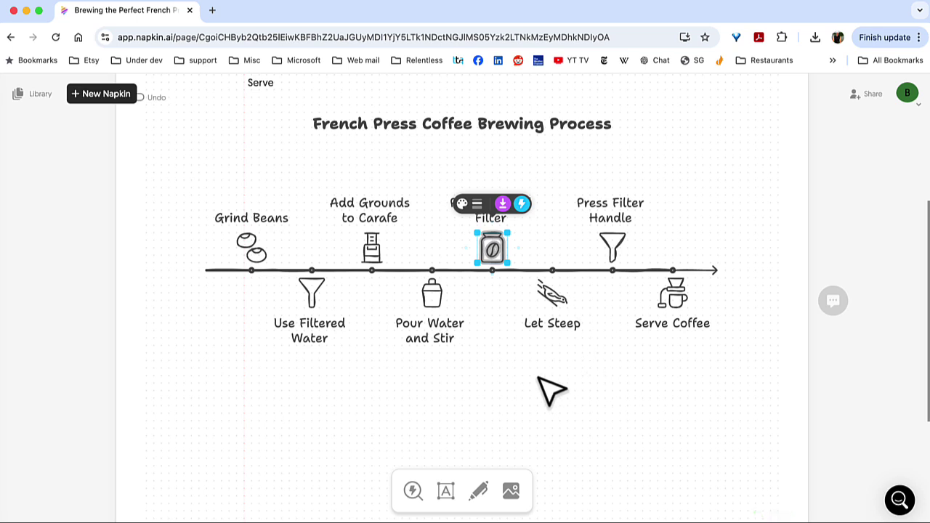
- Insert a 'clock' icon via search and move it onto Let Steep, deleting the old icon
click(412, 492)
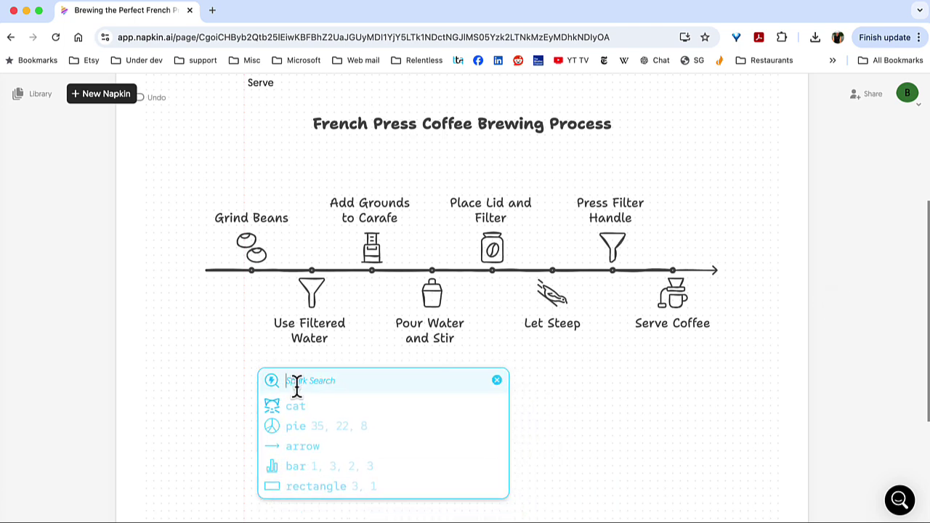
text(clock)
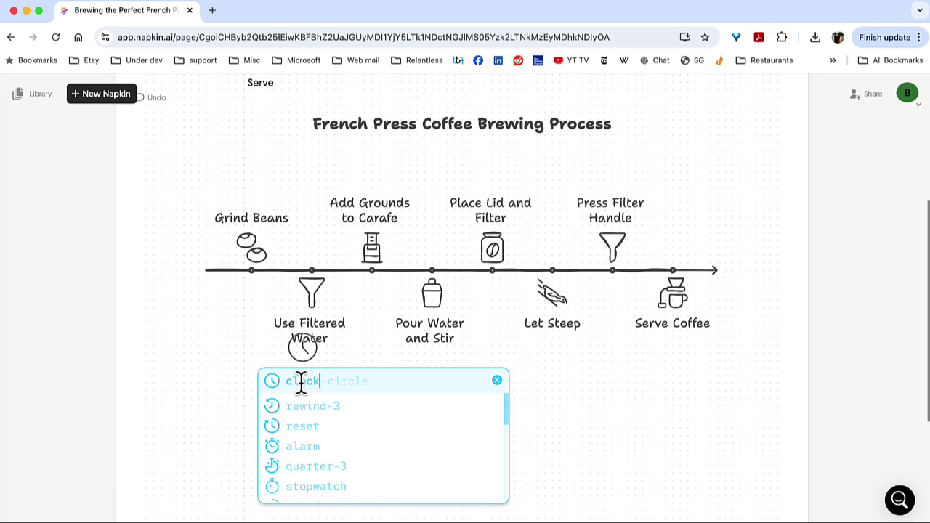
key(Return)
drag(308, 364, 296, 426)
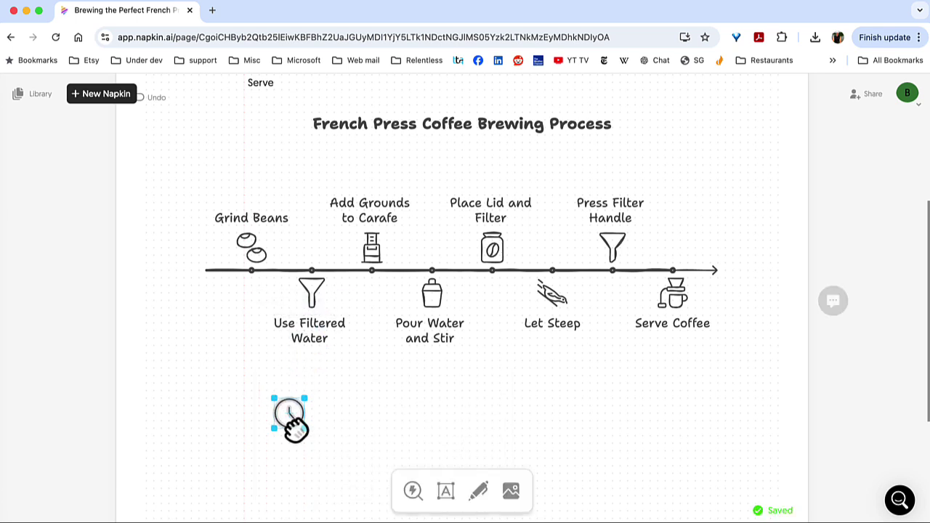
click(554, 298)
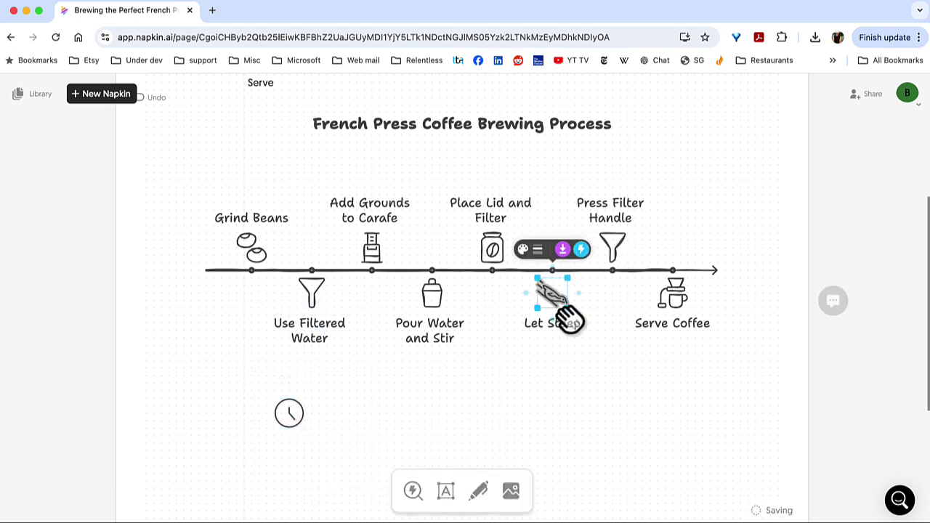
click(641, 415)
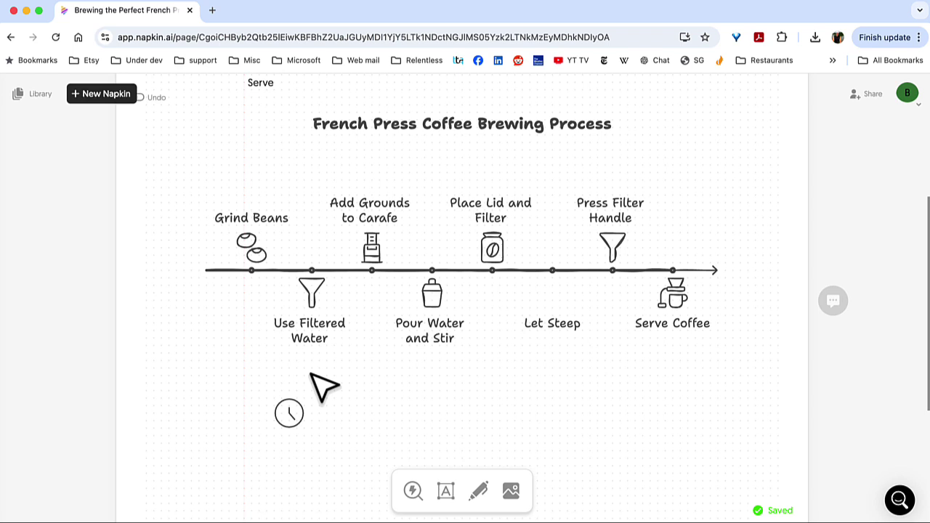
click(298, 417)
drag(296, 415, 558, 298)
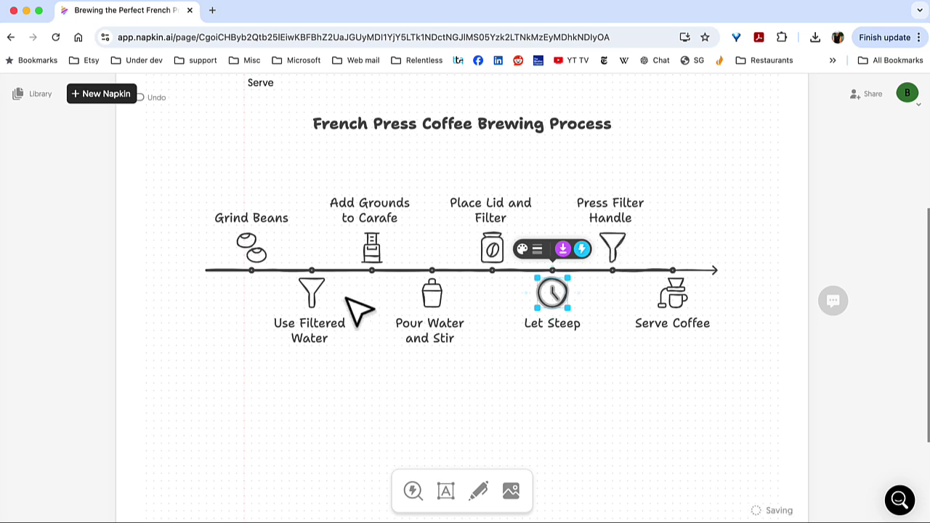
mouse_move(582, 249)
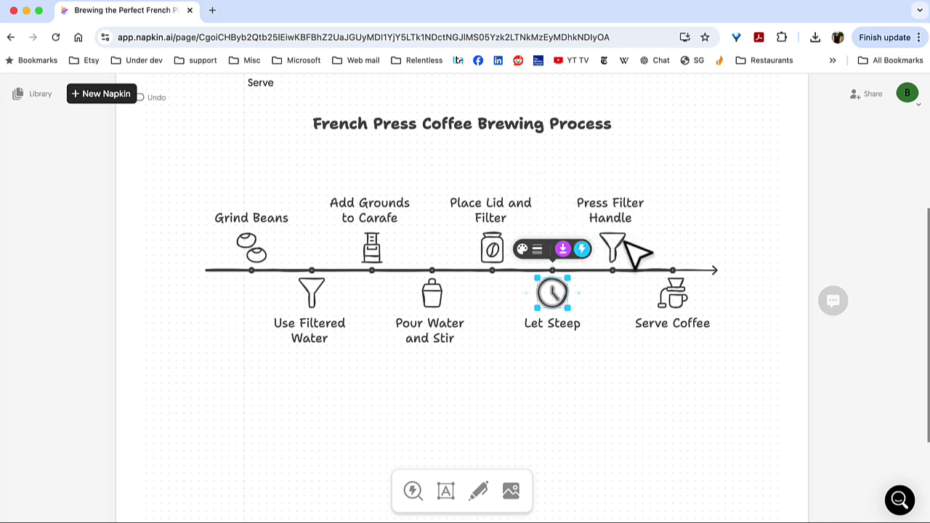
- Remove the Press Filter Handle funnel and place a searched 'down arrow' icon there instead
click(622, 249)
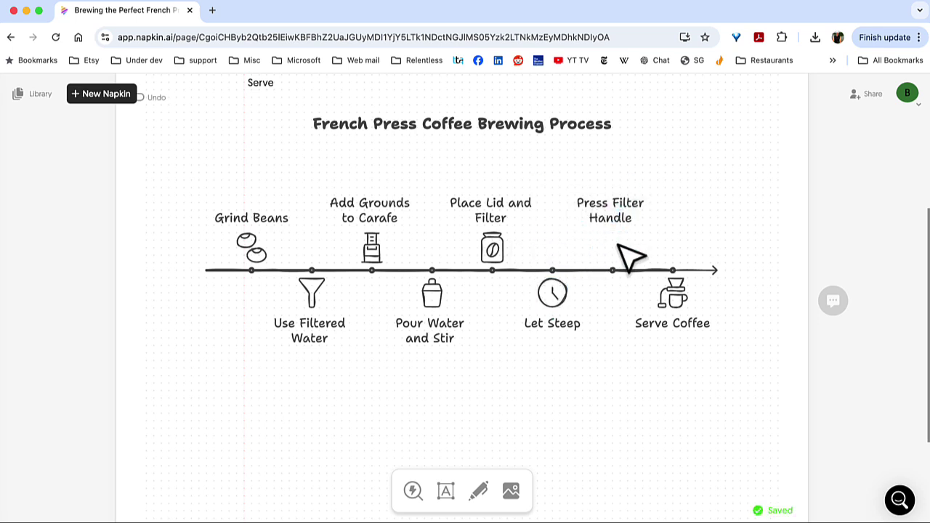
click(413, 491)
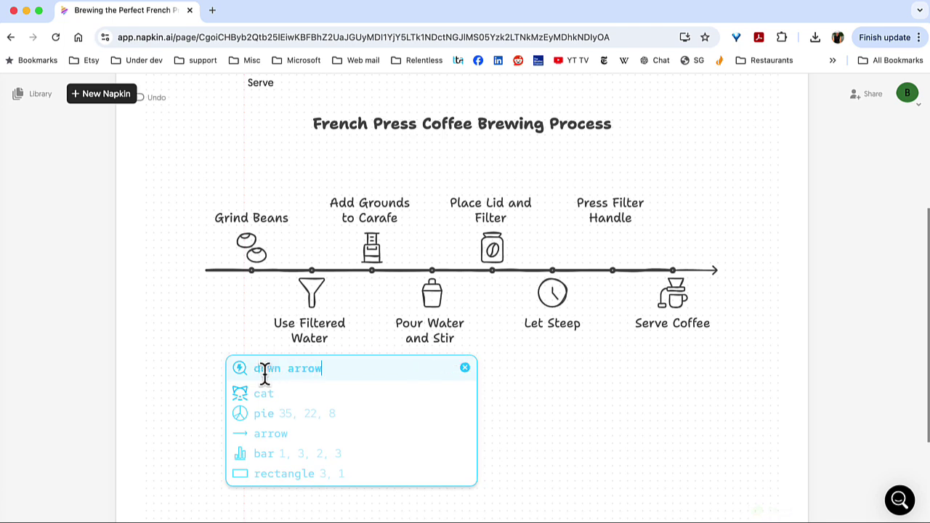
text(down arrow)
click(279, 404)
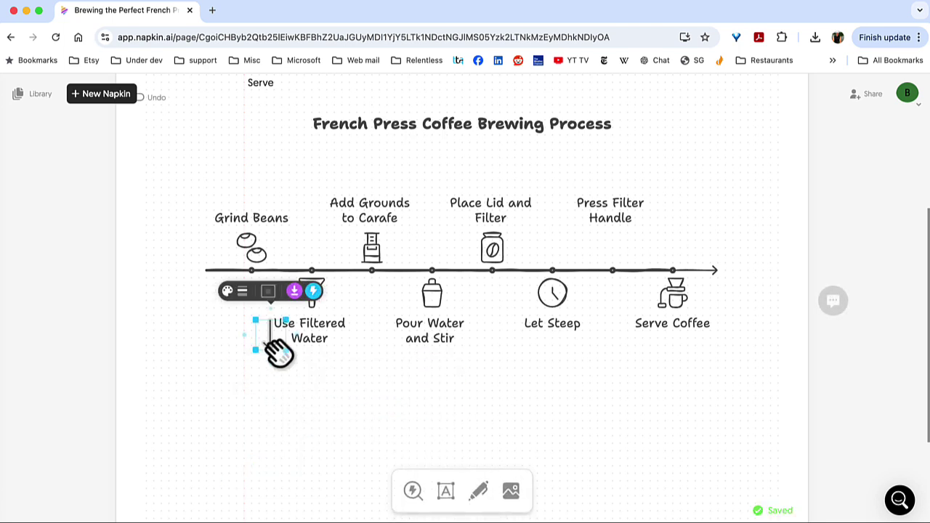
drag(276, 350, 618, 263)
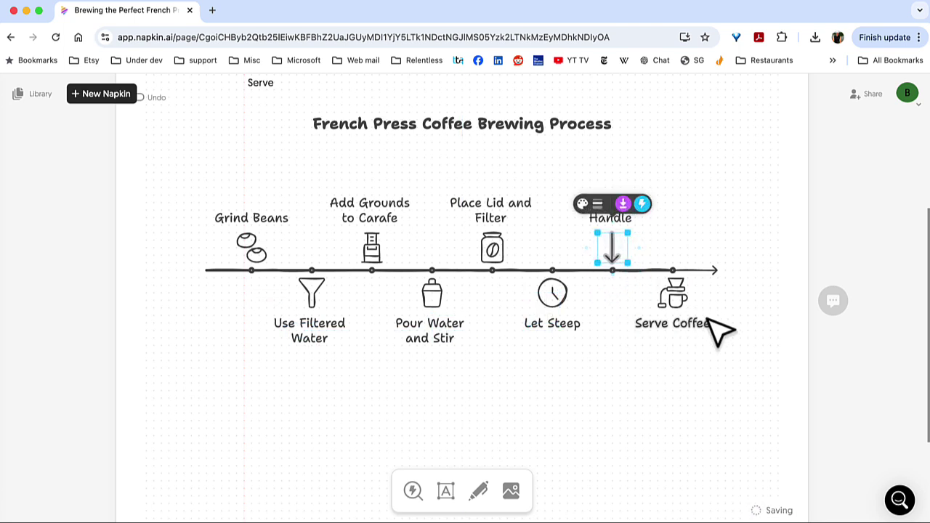
- Change the Serve Coffee icon to the suggested plain mug
click(683, 298)
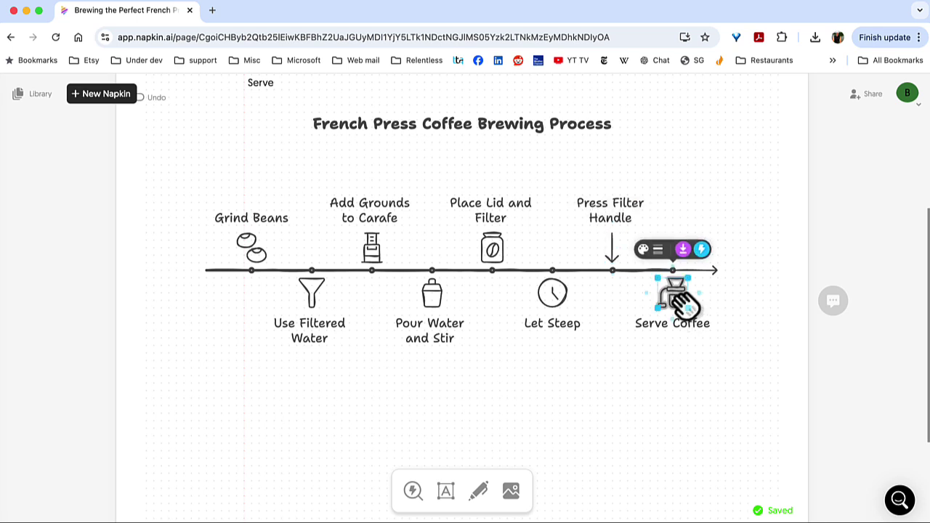
click(702, 250)
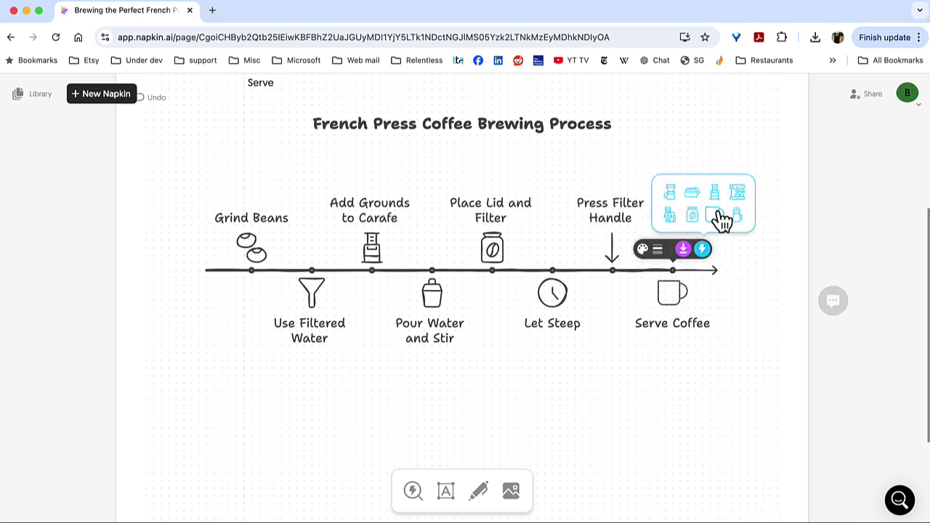
click(722, 220)
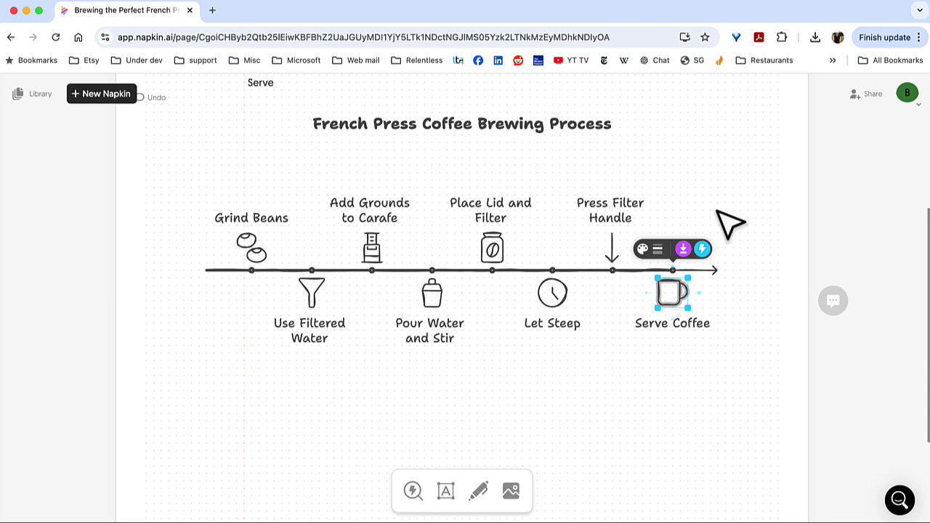
click(661, 400)
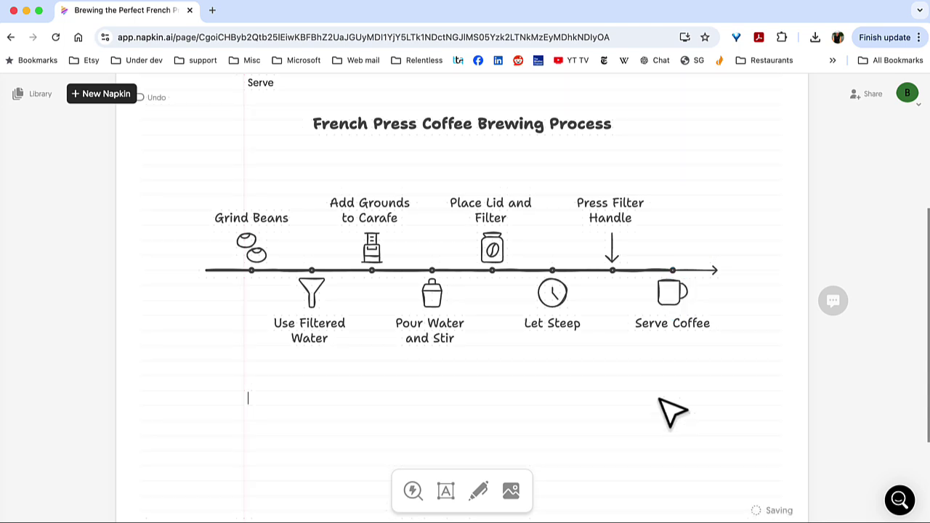
- Replace the Pour Water and Stir icon with a water wave icon found through icon search
click(443, 301)
click(463, 249)
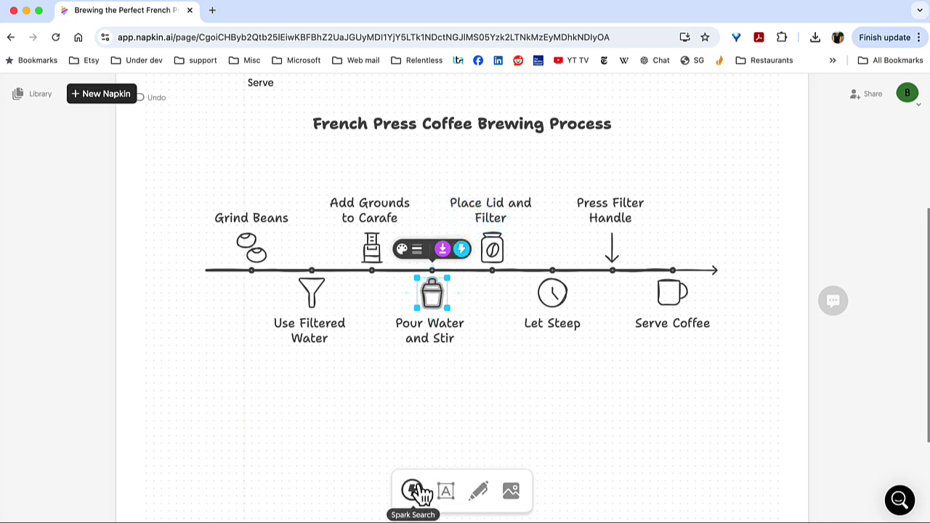
click(414, 491)
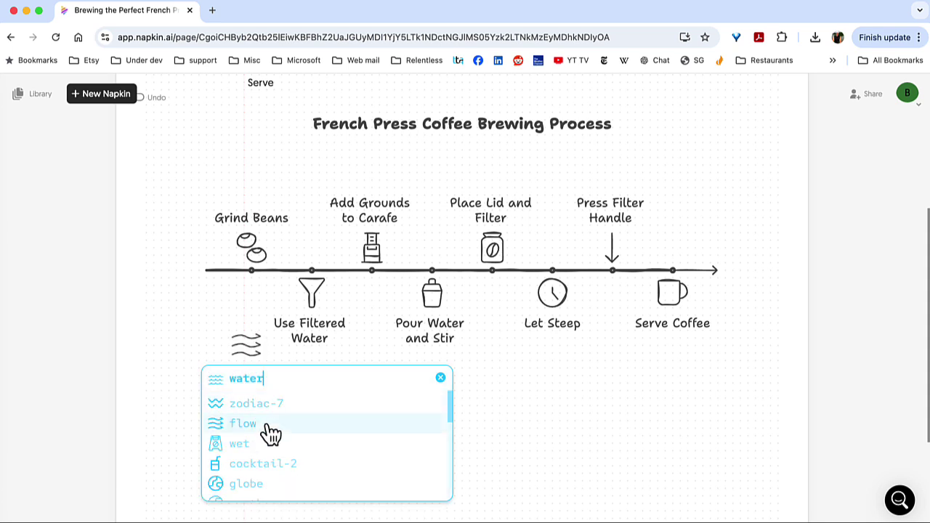
click(244, 383)
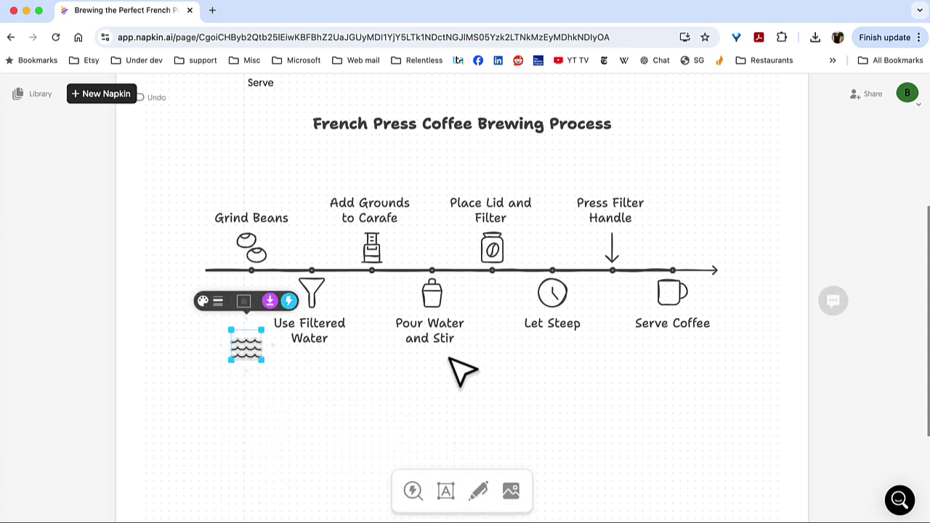
click(436, 297)
key(BackSpace)
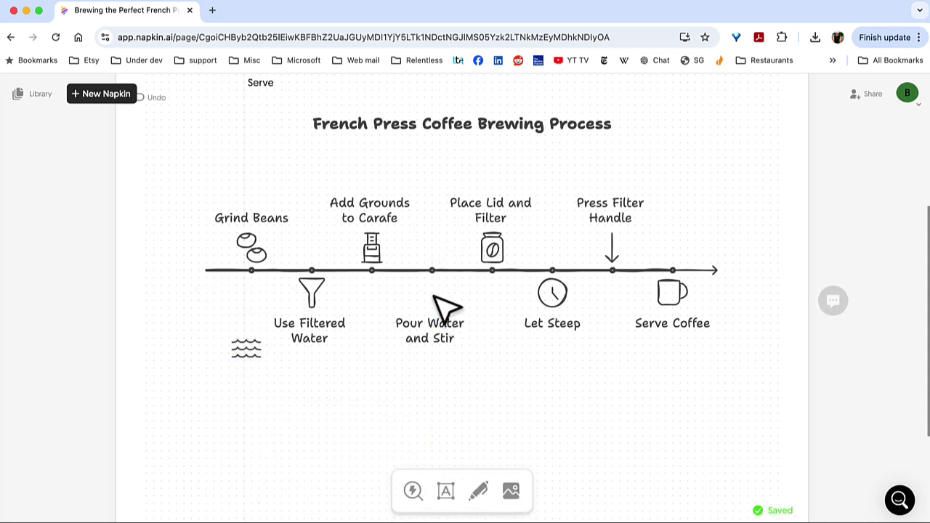
drag(246, 352, 435, 302)
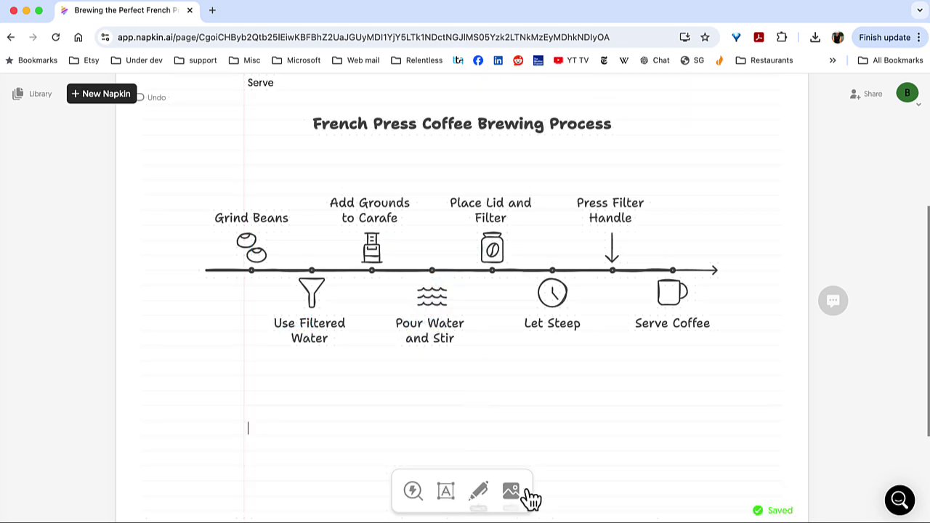
- Add a test text label to the canvas, then delete it
click(447, 492)
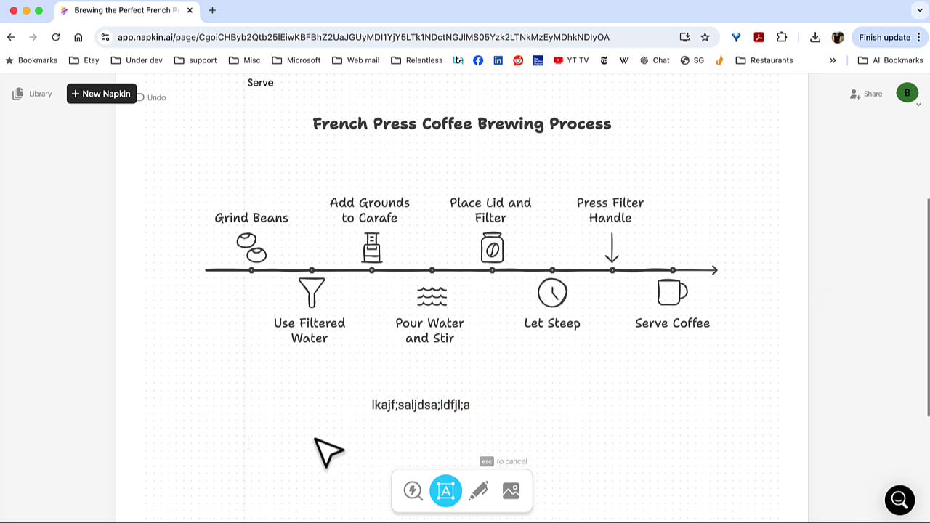
click(389, 407)
key(BackSpace)
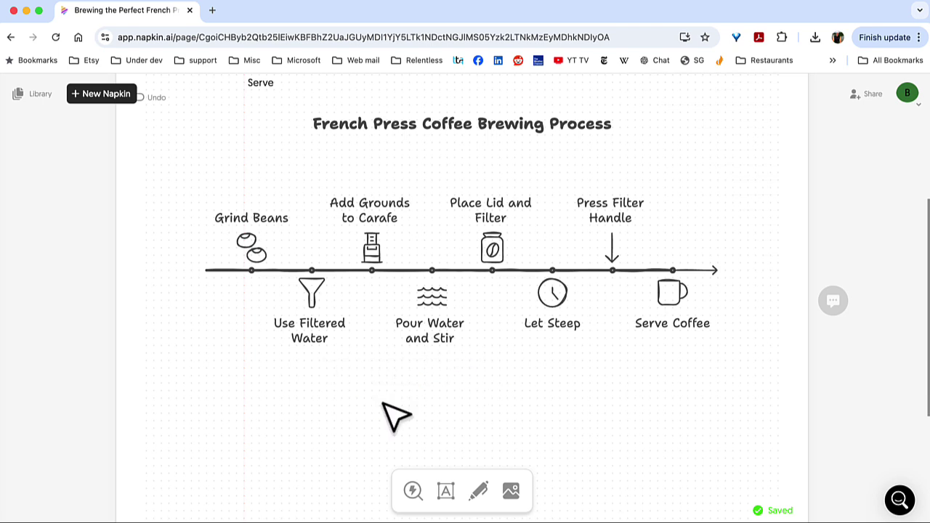
- Sketch a curly freehand squiggle below the timeline diagram
click(486, 493)
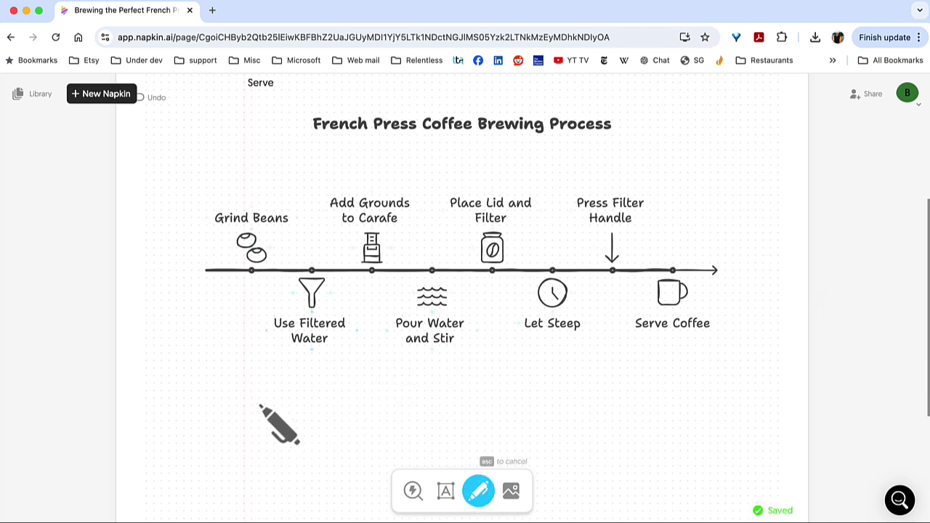
mouse_move(260, 405)
mouse_down()
mouse_move(287, 433)
mouse_move(350, 415)
mouse_up()
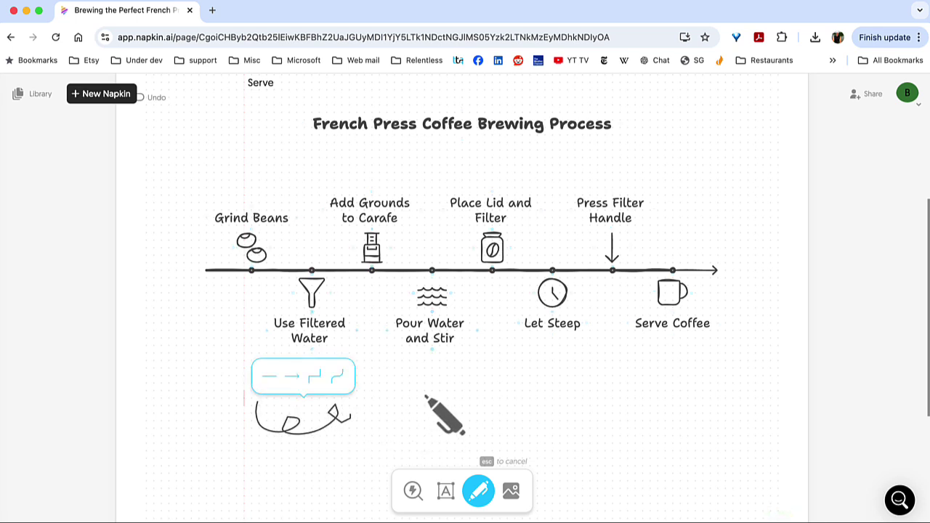
click(332, 435)
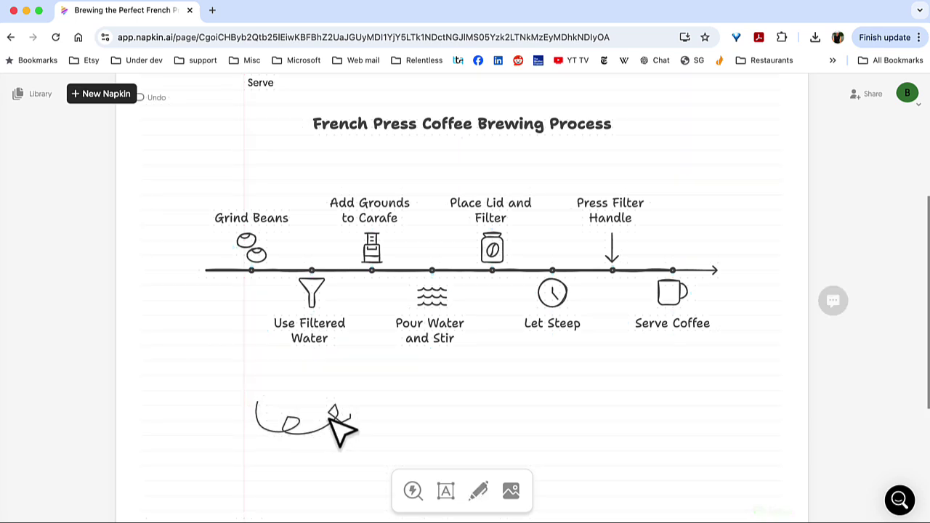
- Delete the freehand squiggle, then open and dismiss the image import options
click(333, 416)
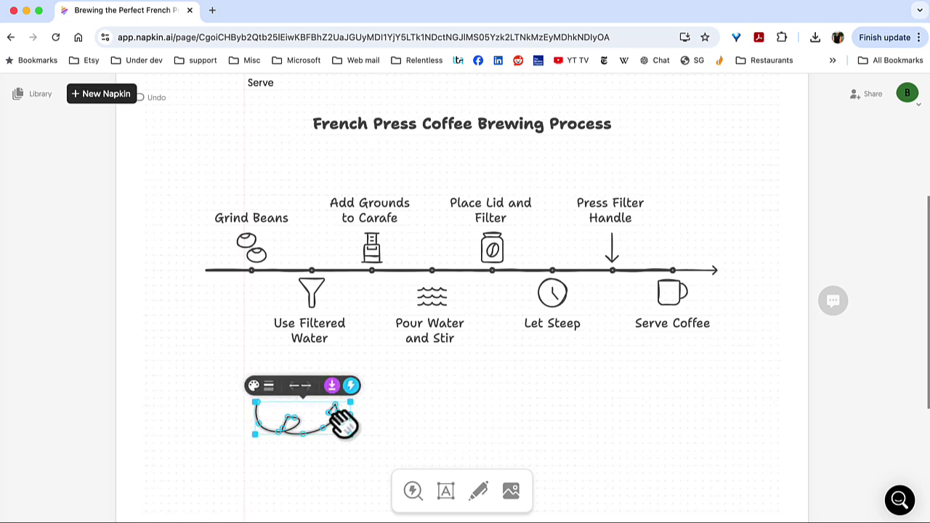
key(BackSpace)
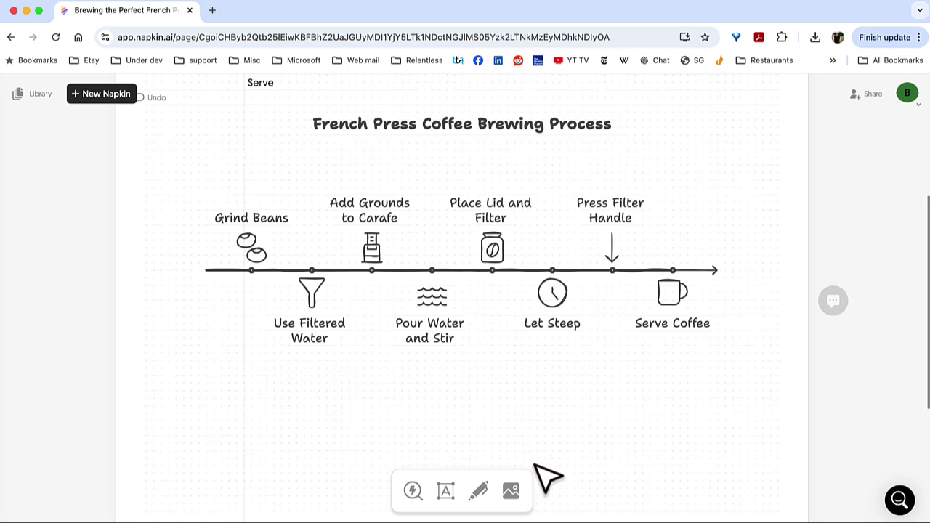
click(512, 494)
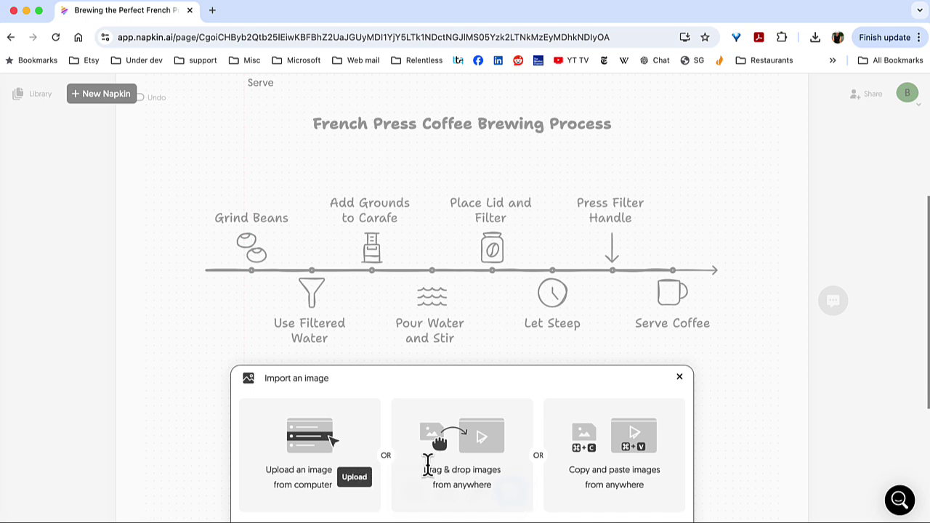
click(679, 381)
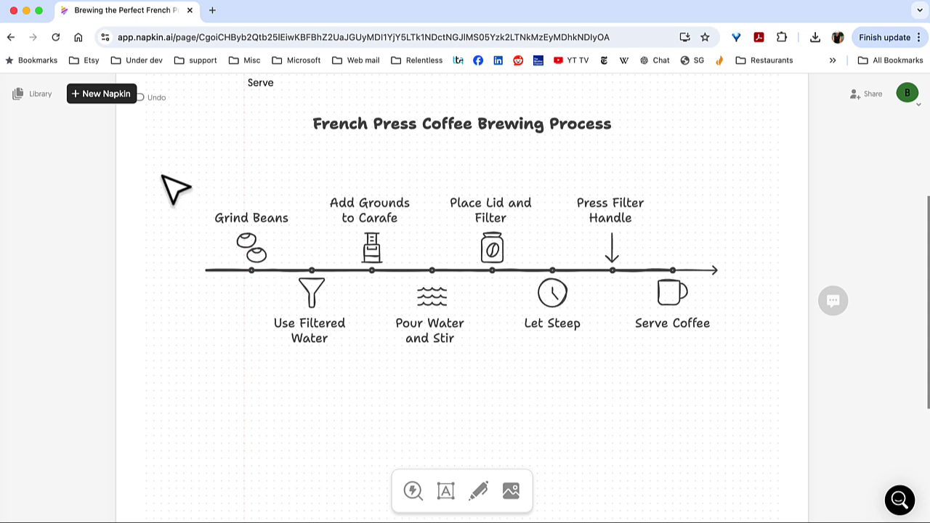
- Select the whole timeline diagram and bring up its colour choices
drag(163, 176, 744, 356)
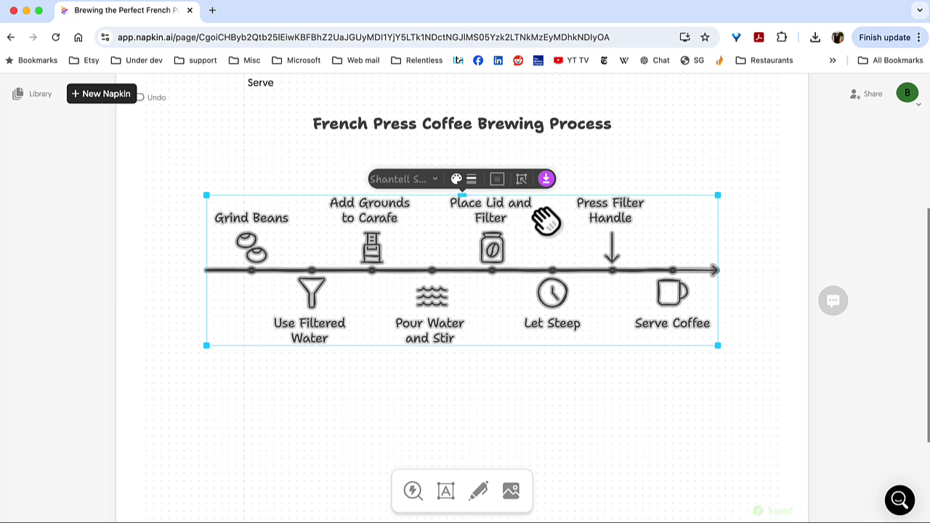
click(458, 182)
scroll(465, 276, up, 3)
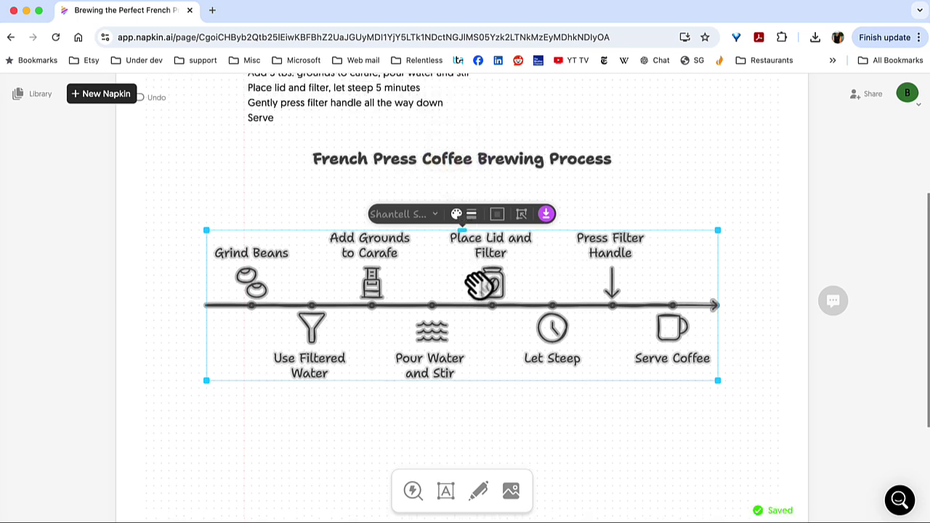
click(461, 266)
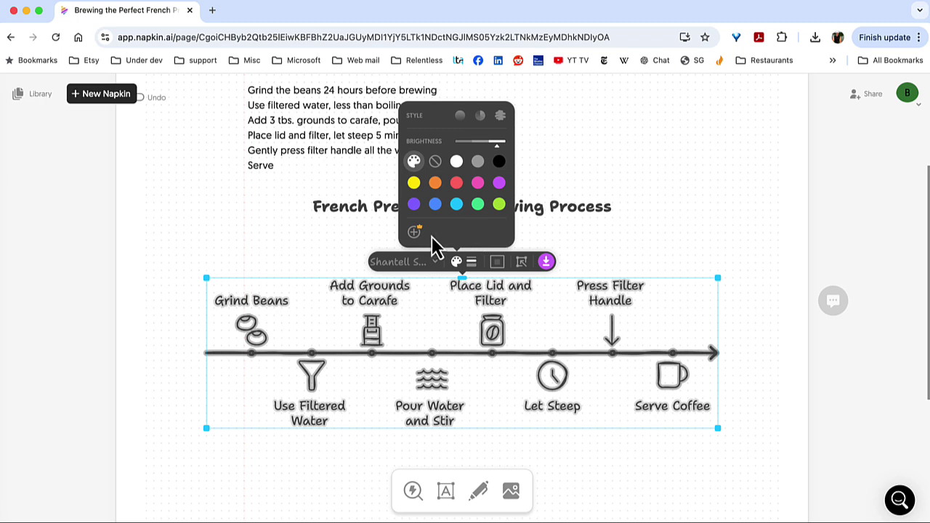
- Define and save custom colour C86A08, and apply it to the step labels
click(415, 233)
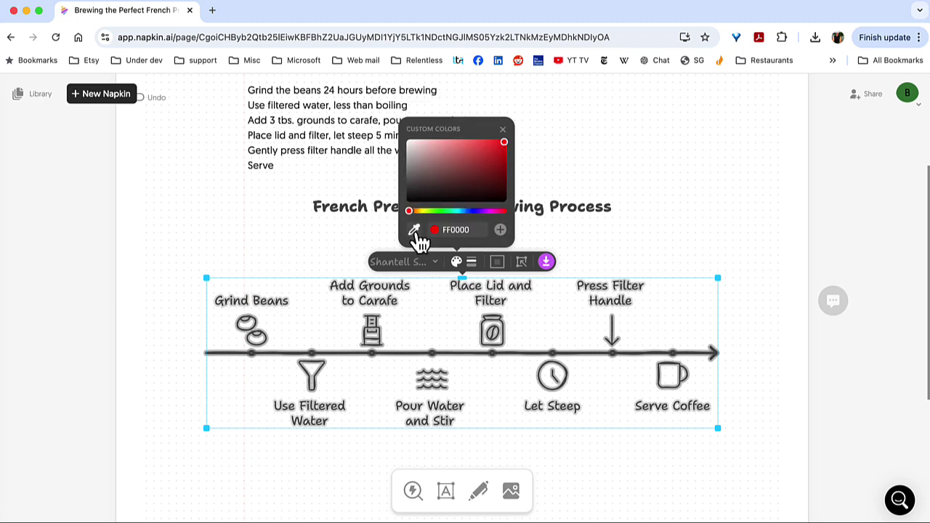
click(417, 211)
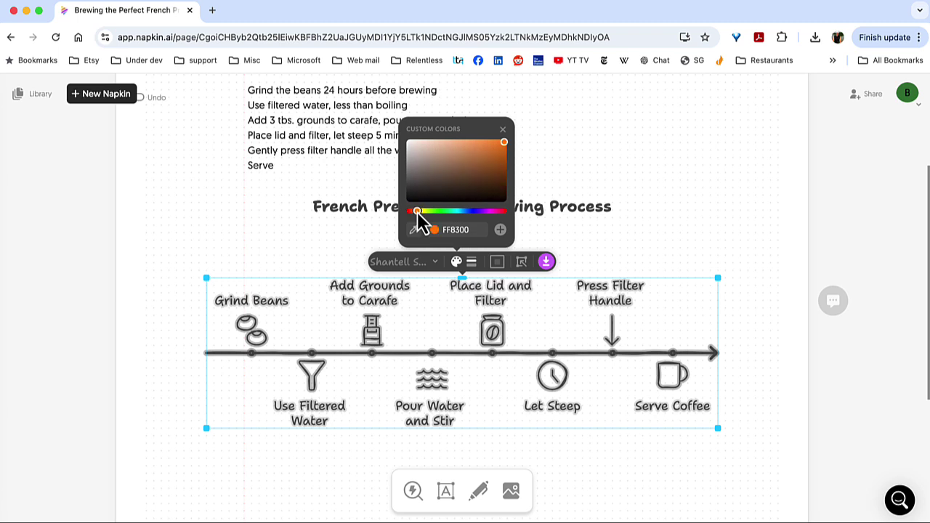
click(497, 160)
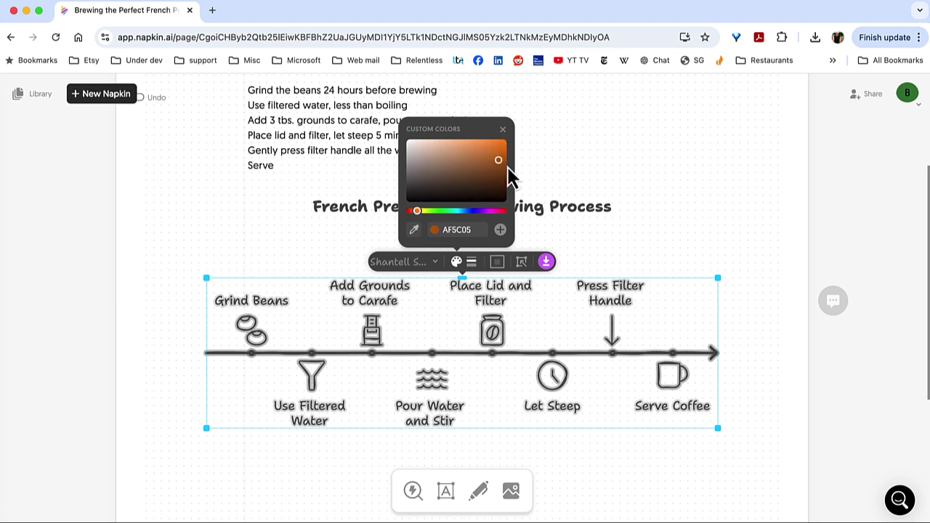
click(494, 159)
click(493, 152)
click(495, 155)
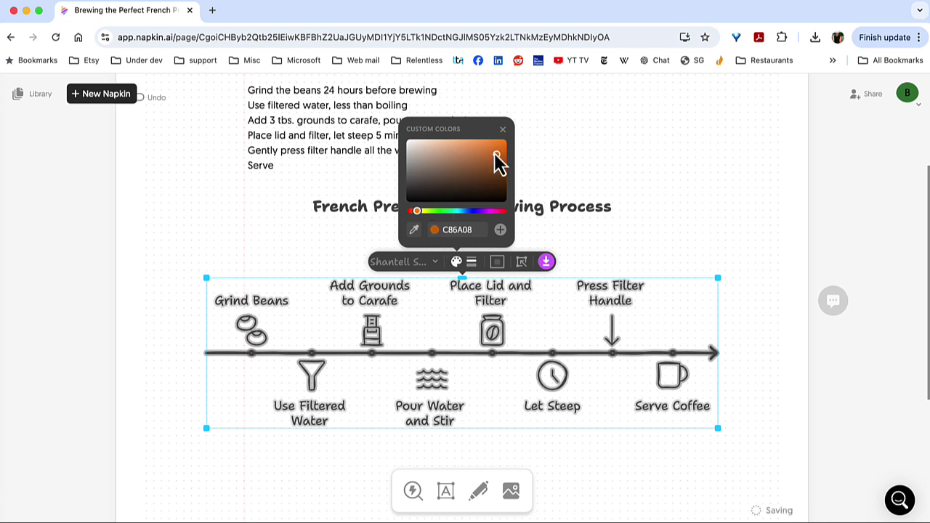
click(500, 229)
click(414, 233)
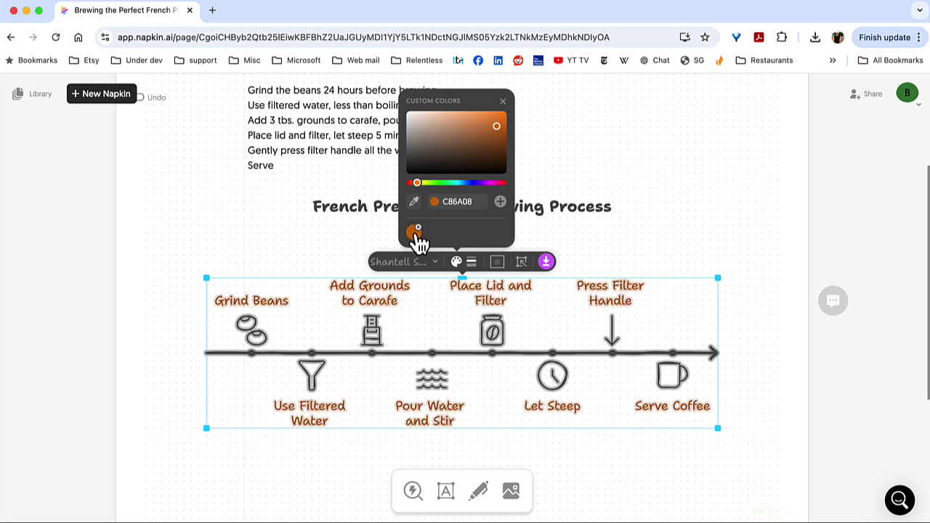
click(145, 387)
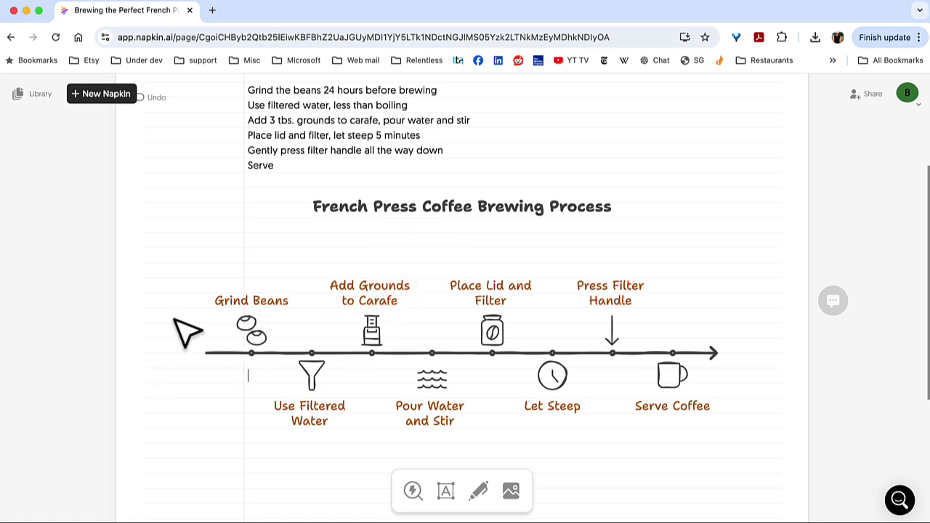
- Colour the timeline's icons, line and arrow with the saved C86A08 swatch
drag(172, 323, 720, 377)
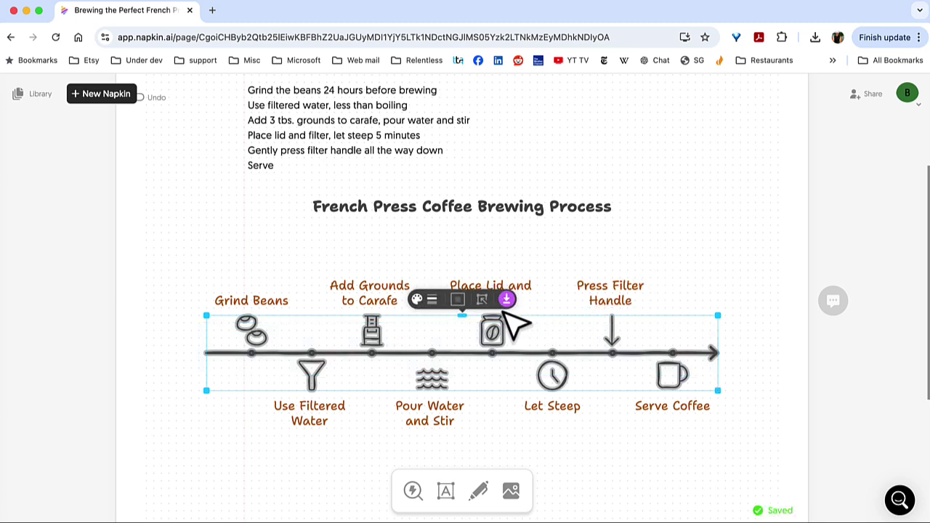
click(418, 301)
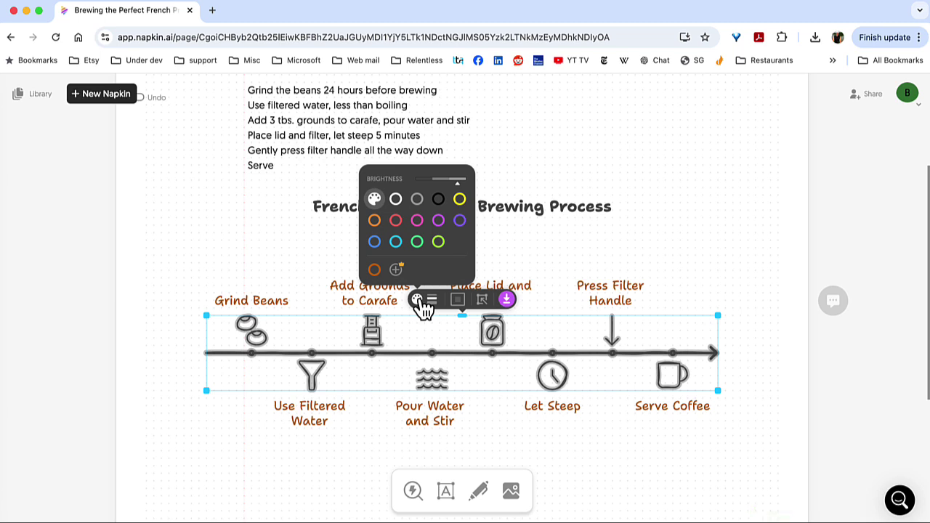
click(375, 271)
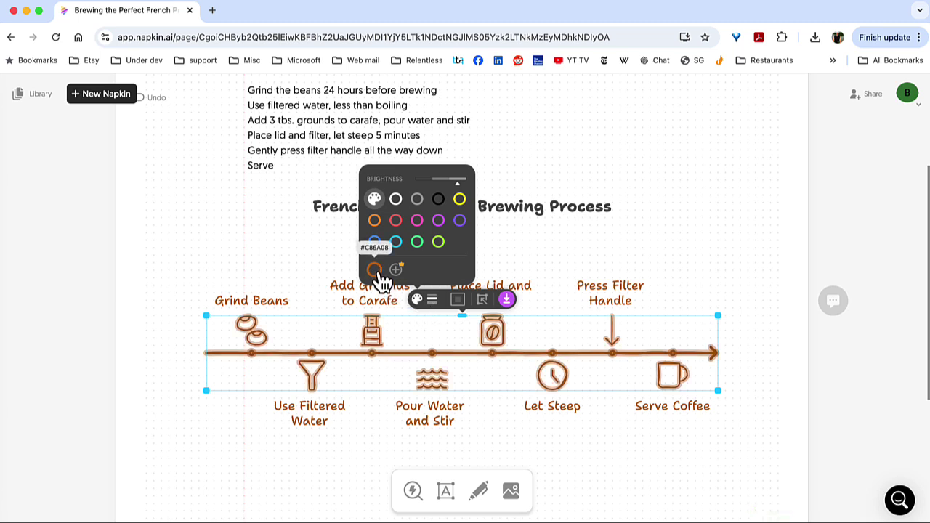
click(375, 271)
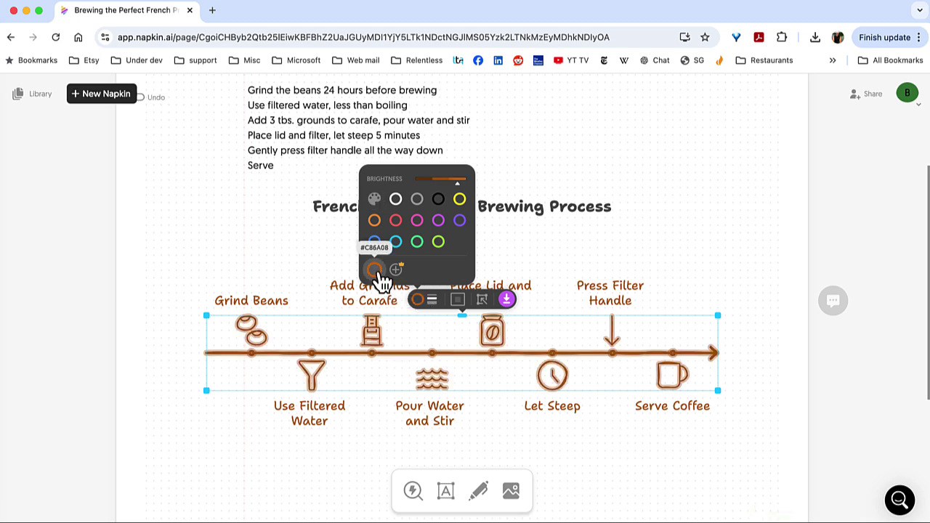
click(166, 358)
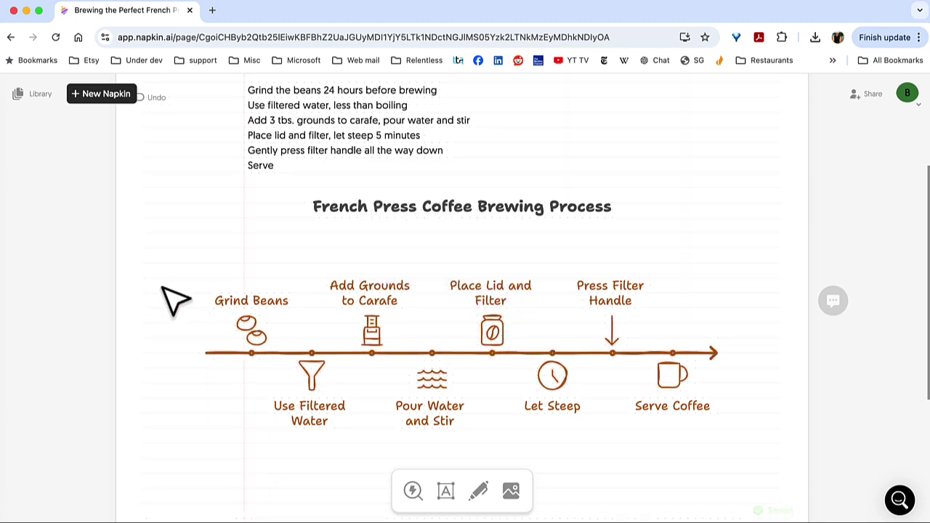
- Set the whole diagram's font to Shantell Sans from the font list
drag(166, 283, 722, 431)
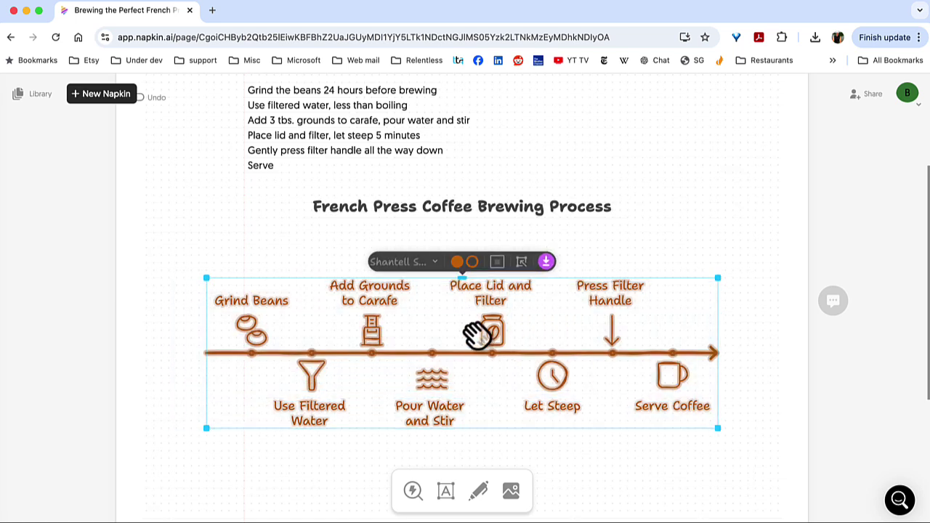
click(404, 262)
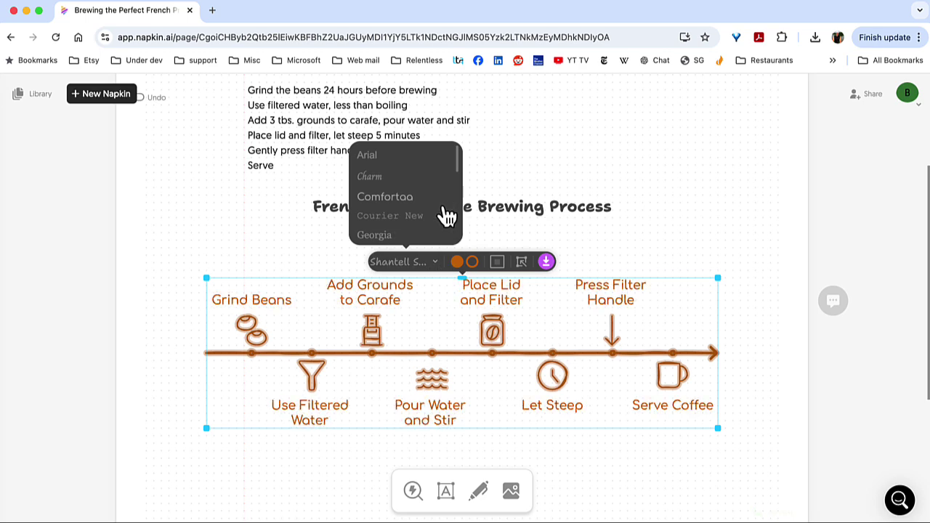
scroll(442, 214, down, 2)
scroll(444, 215, down, 1)
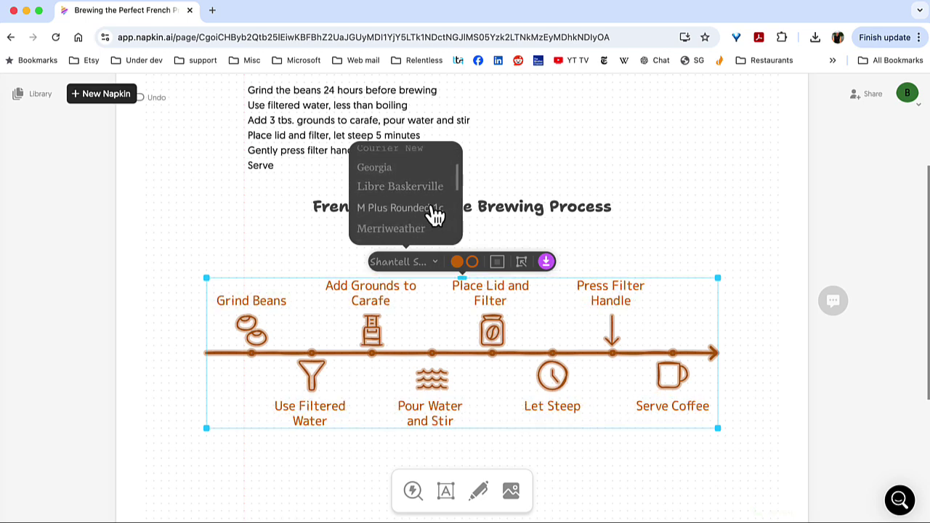
scroll(424, 208, down, 1)
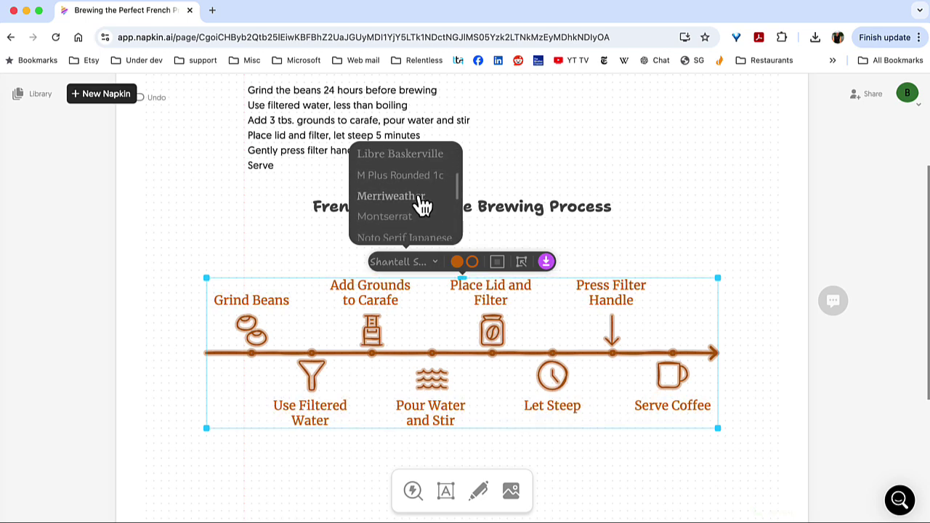
scroll(423, 207, down, 2)
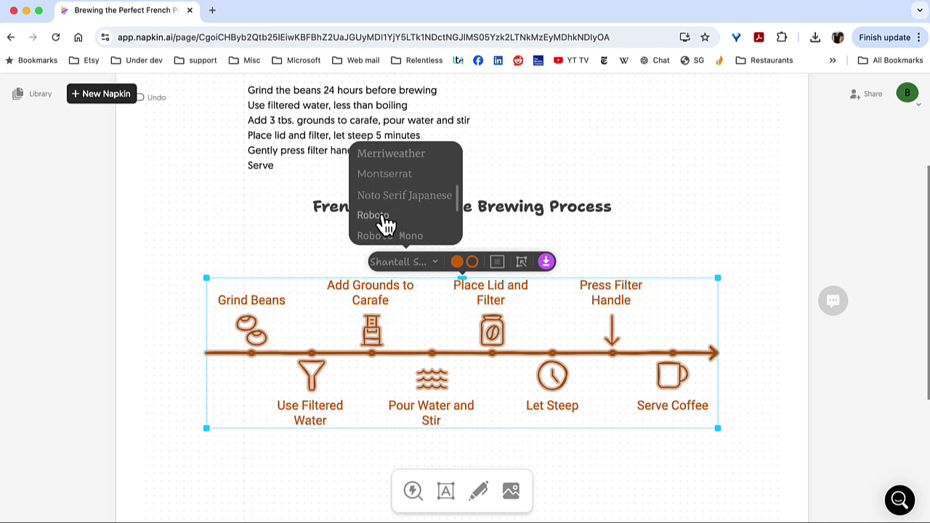
scroll(385, 220, down, 2)
scroll(420, 224, down, 3)
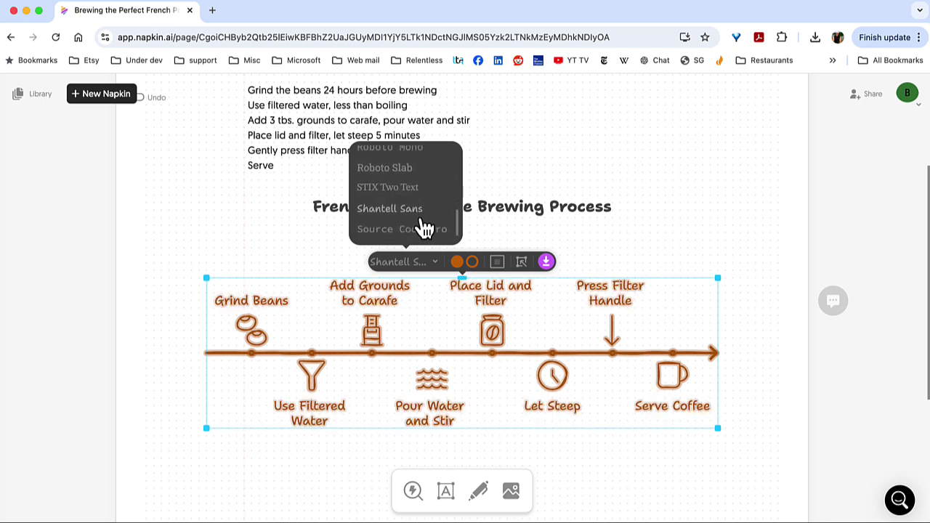
click(432, 203)
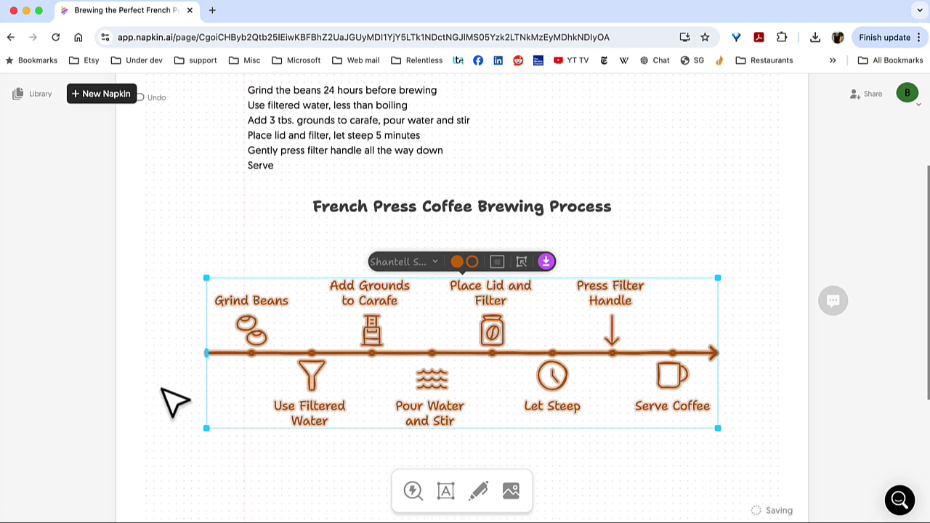
click(171, 429)
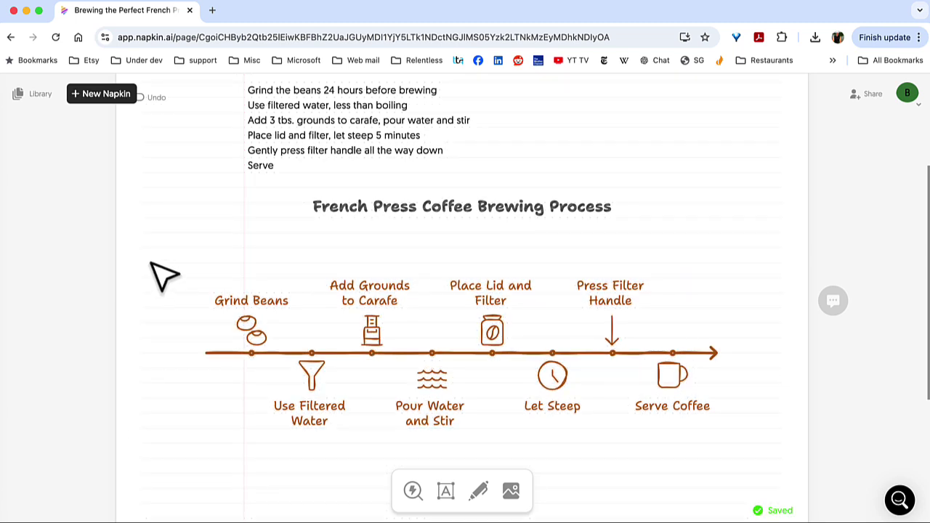
mouse_move(151, 256)
mouse_down()
mouse_move(504, 382)
mouse_move(740, 437)
mouse_up()
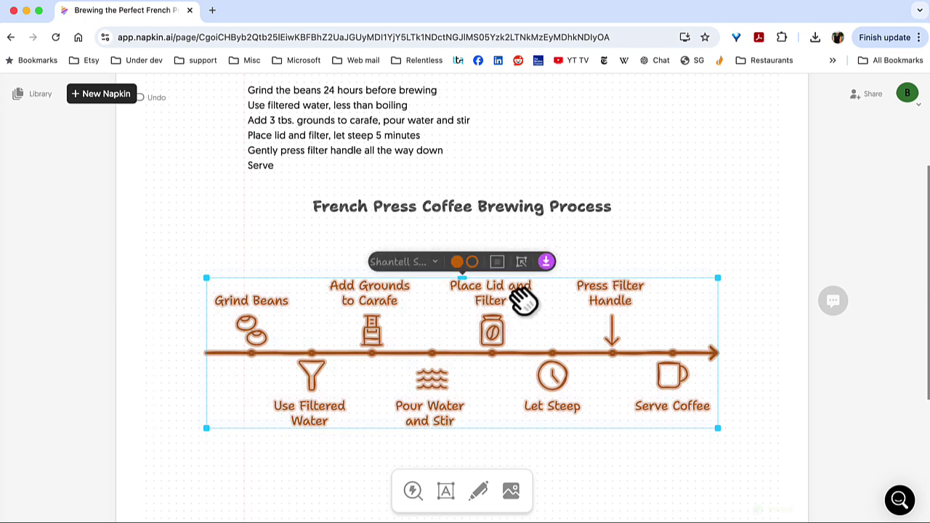
click(458, 261)
click(457, 261)
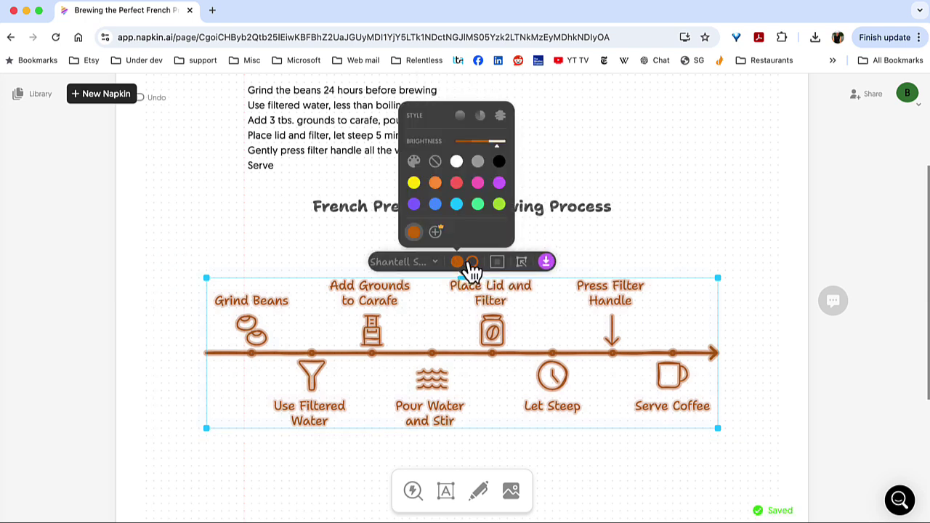
click(473, 263)
click(498, 263)
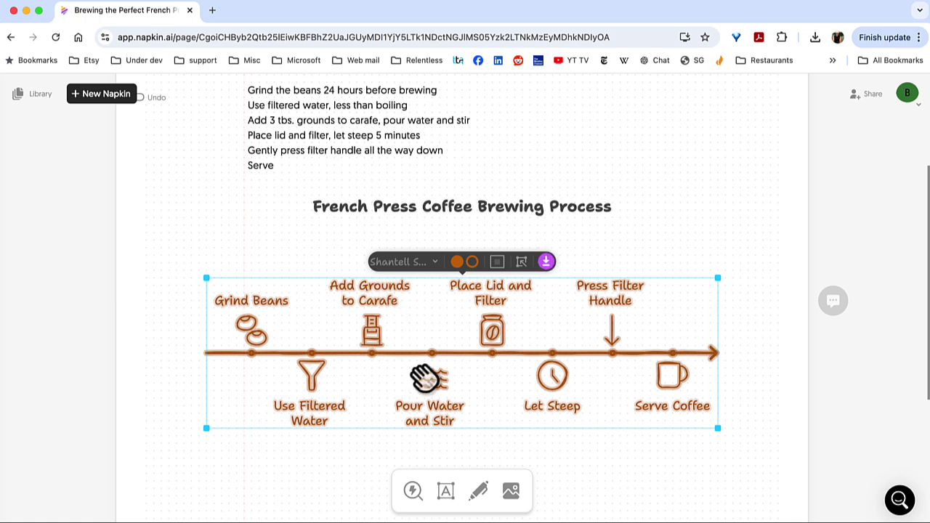
- Download the timeline as an 842x396 PNG with transparent background at 2x resolution
click(546, 263)
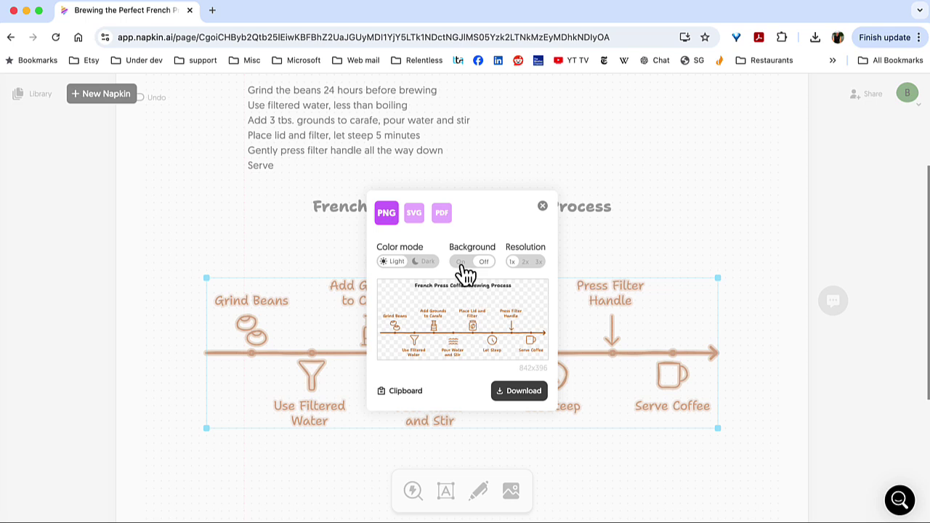
click(460, 263)
click(484, 262)
click(530, 262)
click(529, 396)
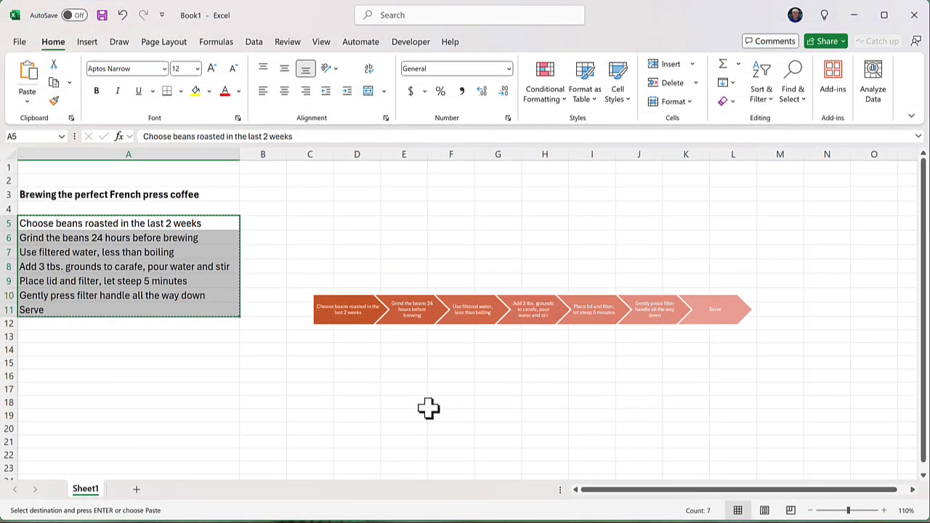
- Move the orange SmartArt chevron diagram down the sheet to about rows 18–23
key(Escape)
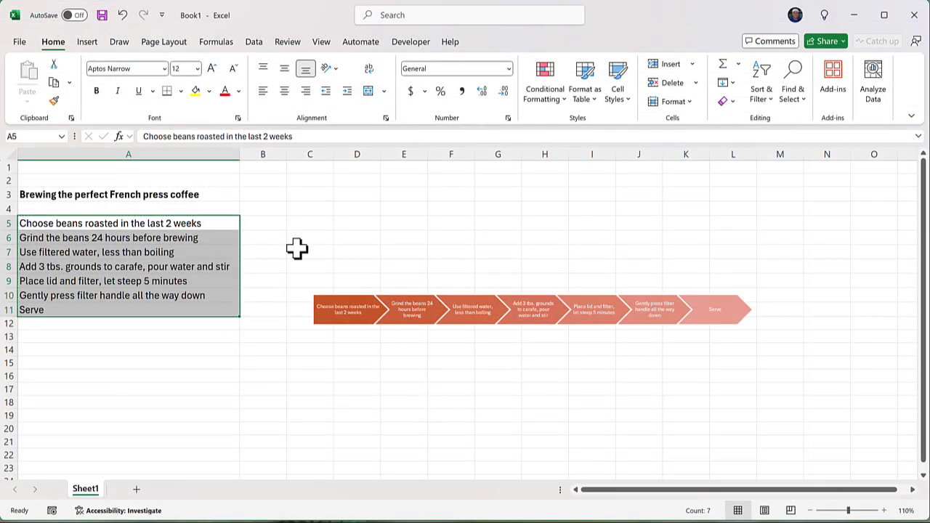
click(363, 307)
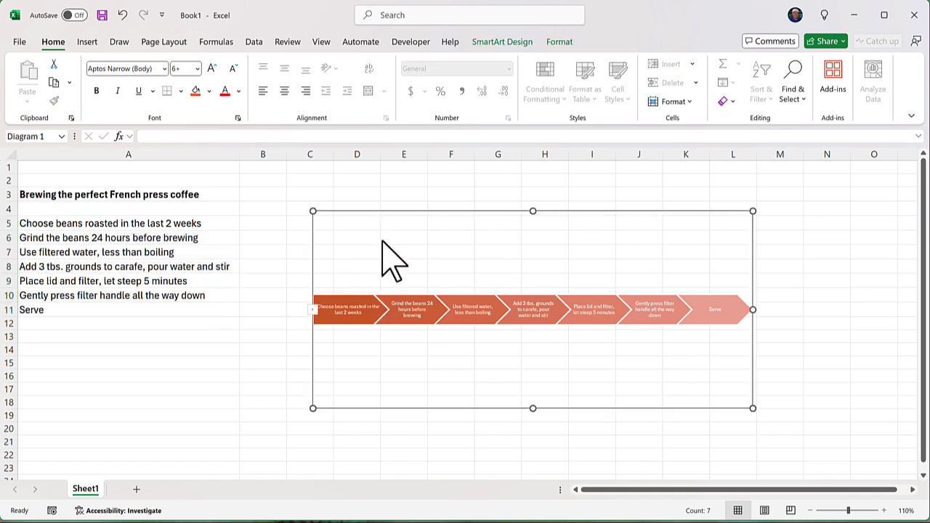
drag(589, 211, 574, 353)
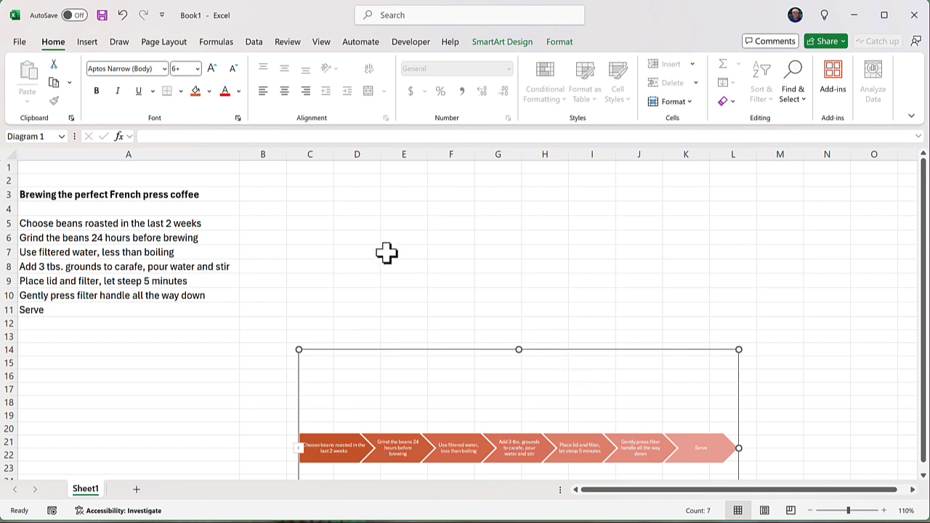
click(359, 222)
click(479, 396)
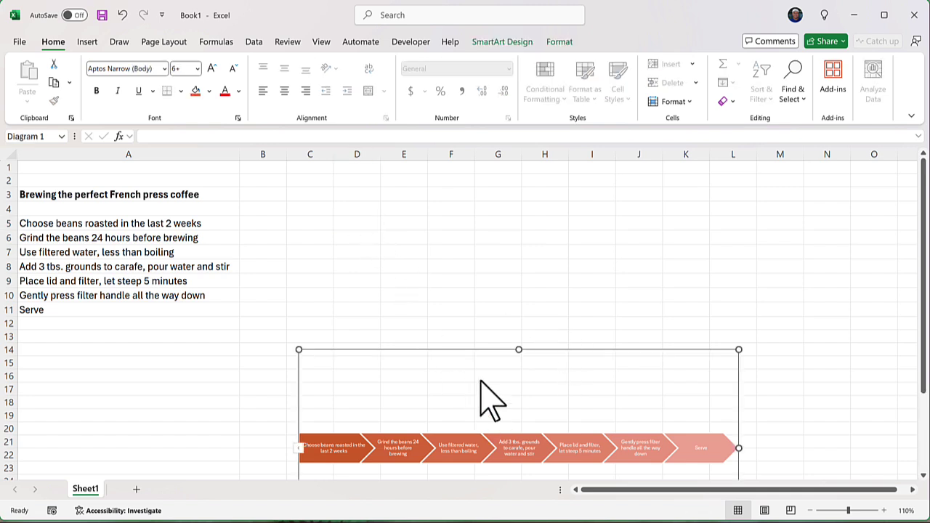
drag(519, 349, 524, 409)
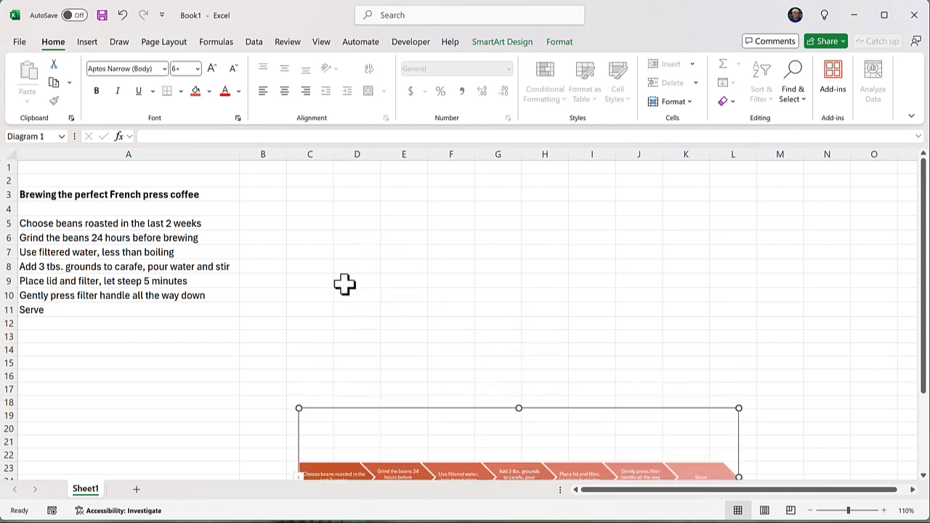
- Insert the exported French press timeline PNG from this device as a picture over the cells
click(300, 240)
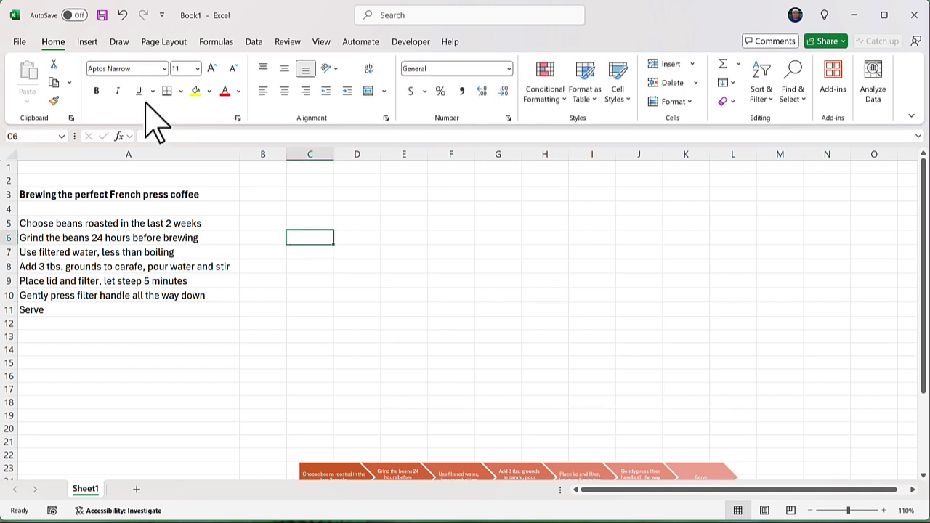
click(87, 43)
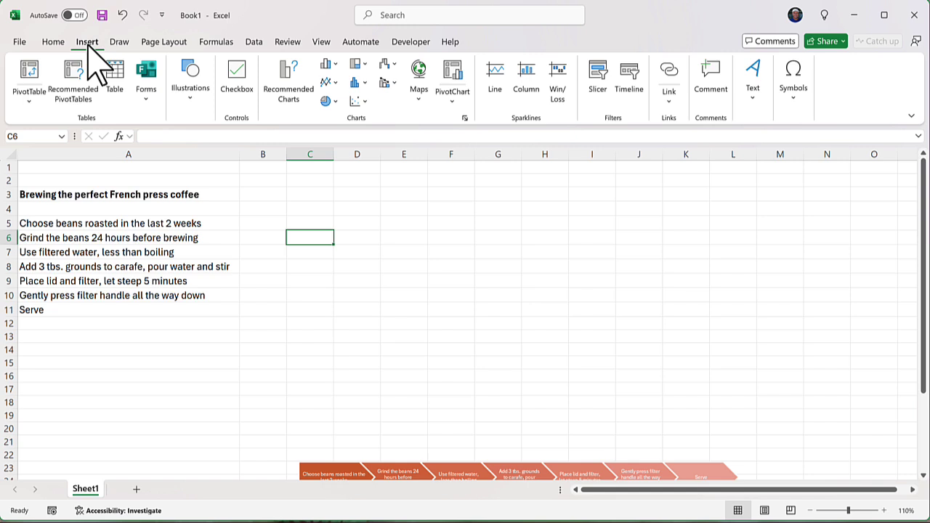
click(192, 106)
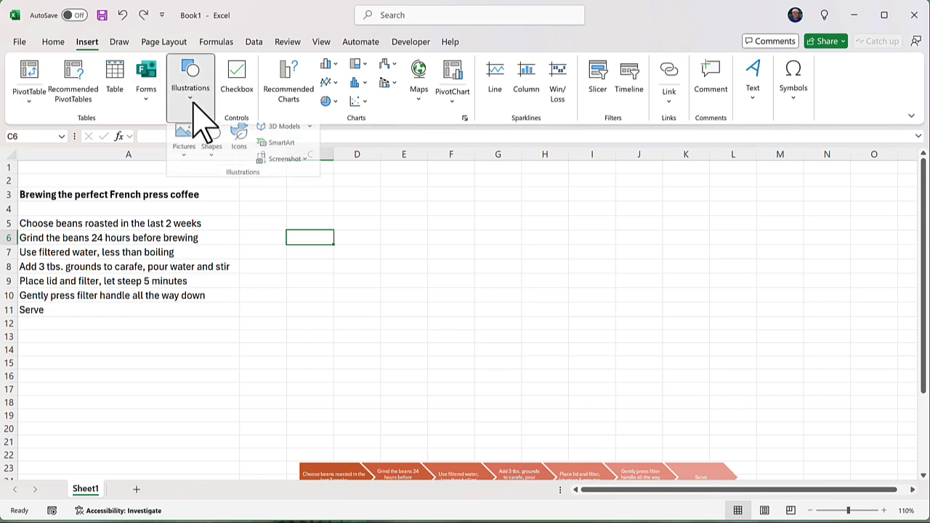
click(184, 160)
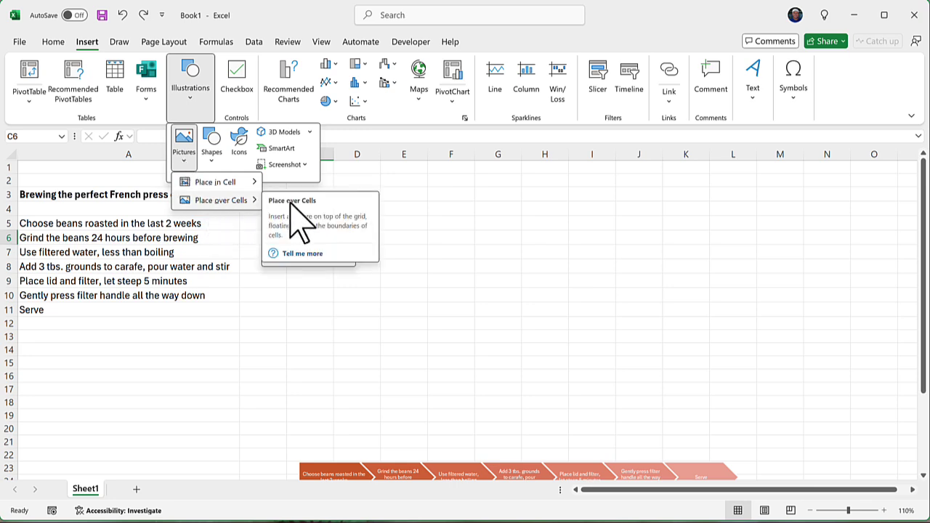
click(256, 201)
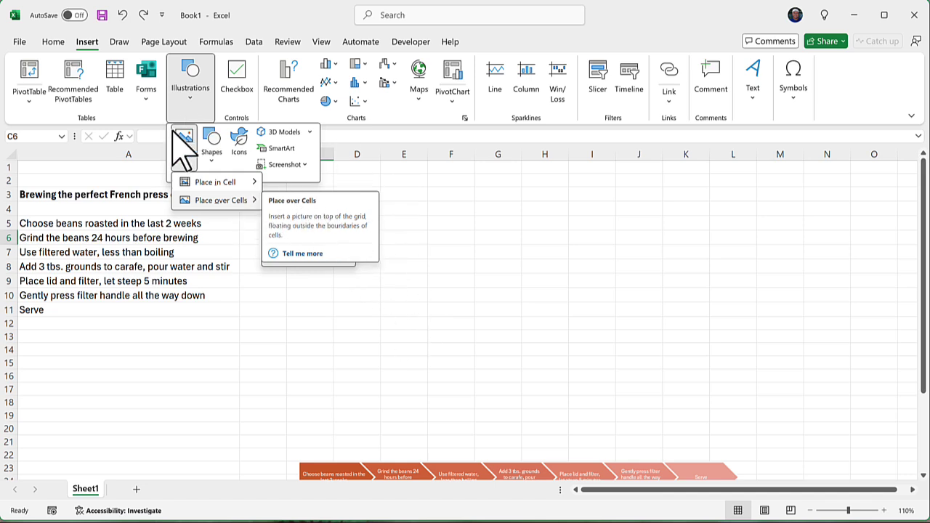
mouse_move(211, 204)
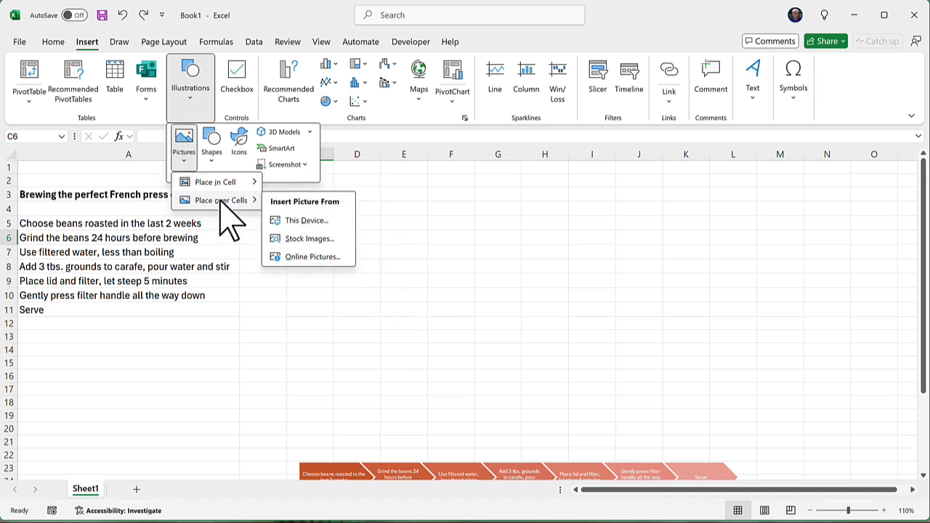
click(321, 222)
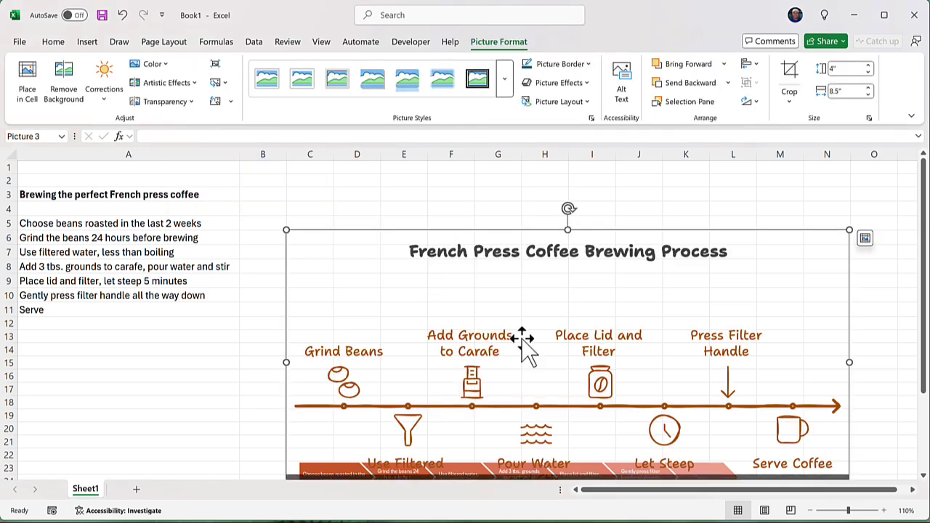
- Position the timeline picture beside the step list, starting around row 3
drag(571, 316, 519, 262)
scroll(872, 384, down, 3)
scroll(873, 384, right, 3)
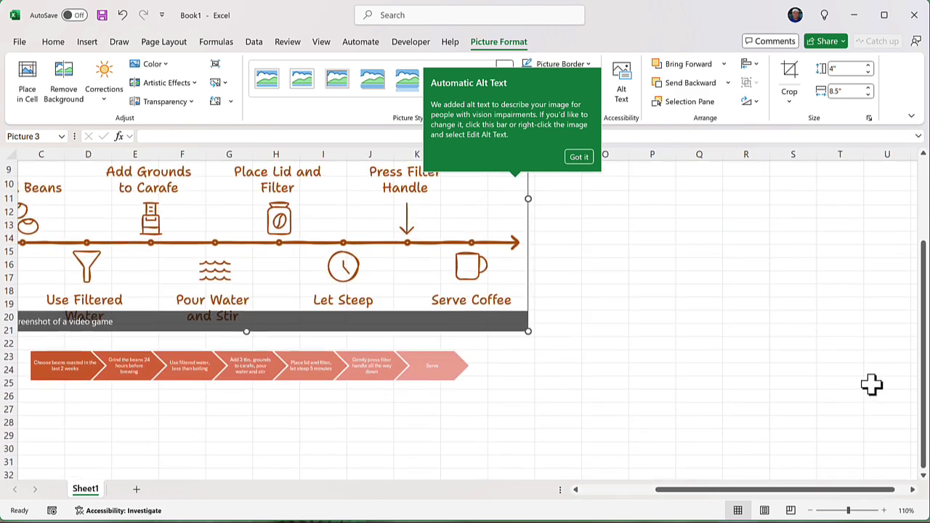
- Nudge the SmartArt chevrons down to row 25, clear of the timeline picture
click(386, 398)
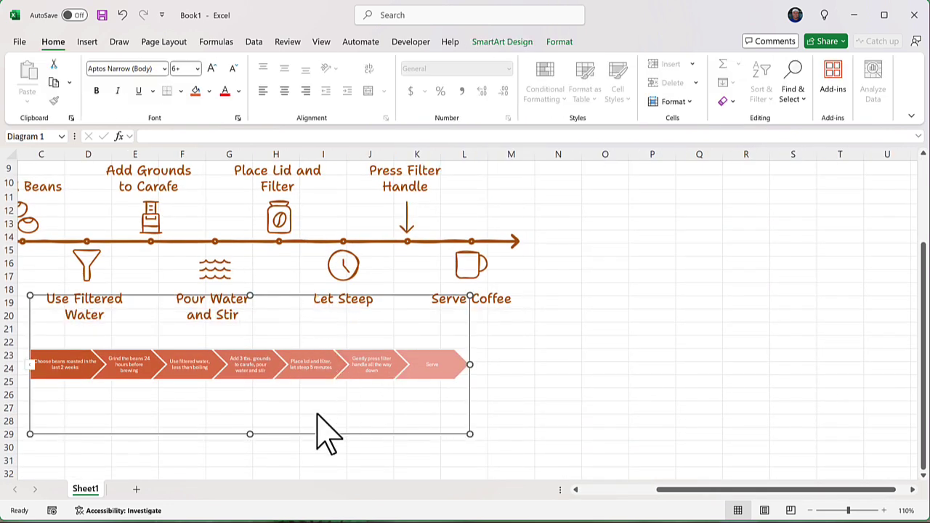
drag(322, 438, 326, 465)
click(709, 342)
scroll(706, 356, up, 2)
scroll(706, 356, left, 1)
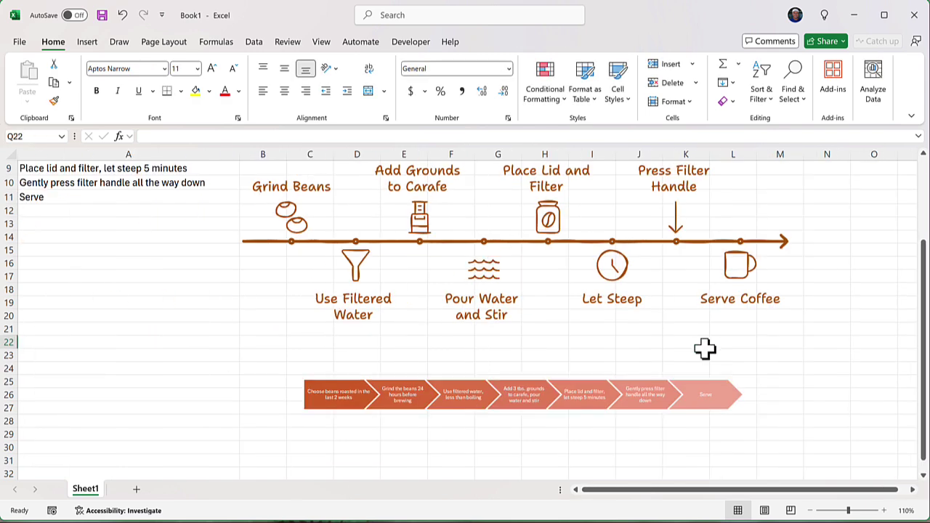
scroll(705, 349, left, 1)
scroll(654, 341, up, 1)
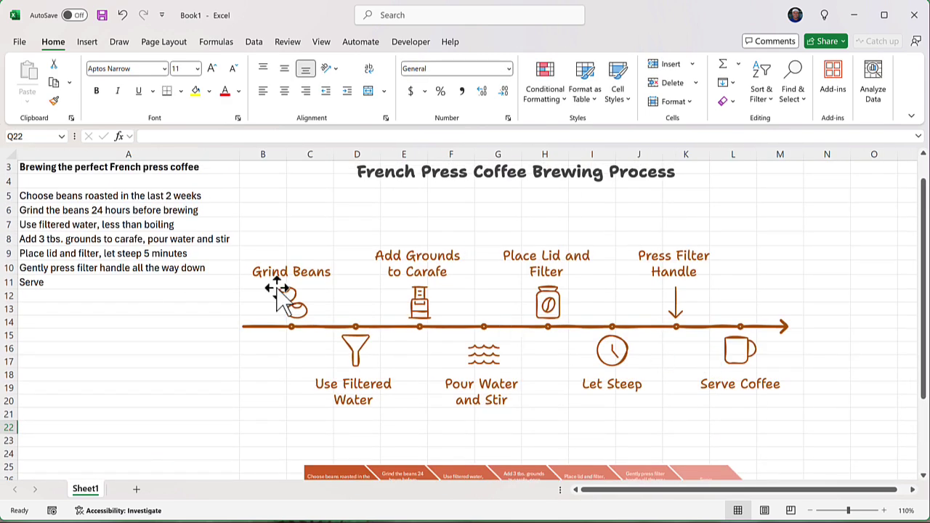